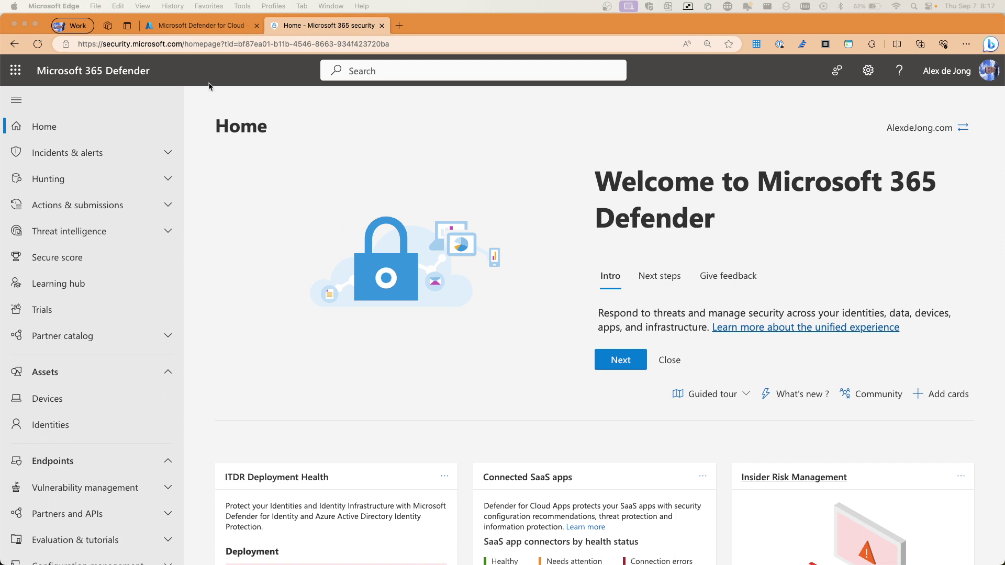
- Go to defender.microsoft.com in Edge to load the Microsoft 365 Defender dashboard
left_click(183, 42)
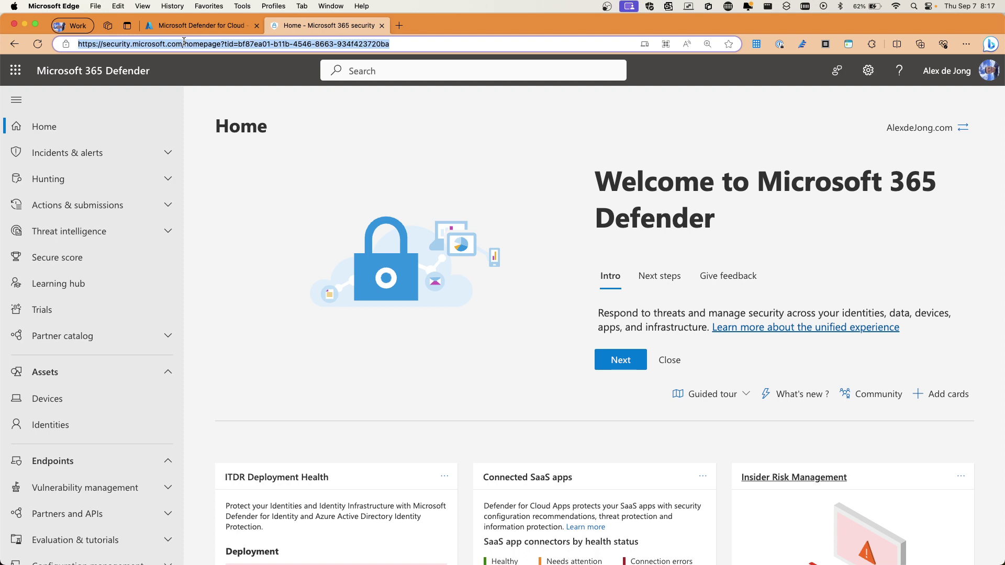
type("defender.microsoft.com")
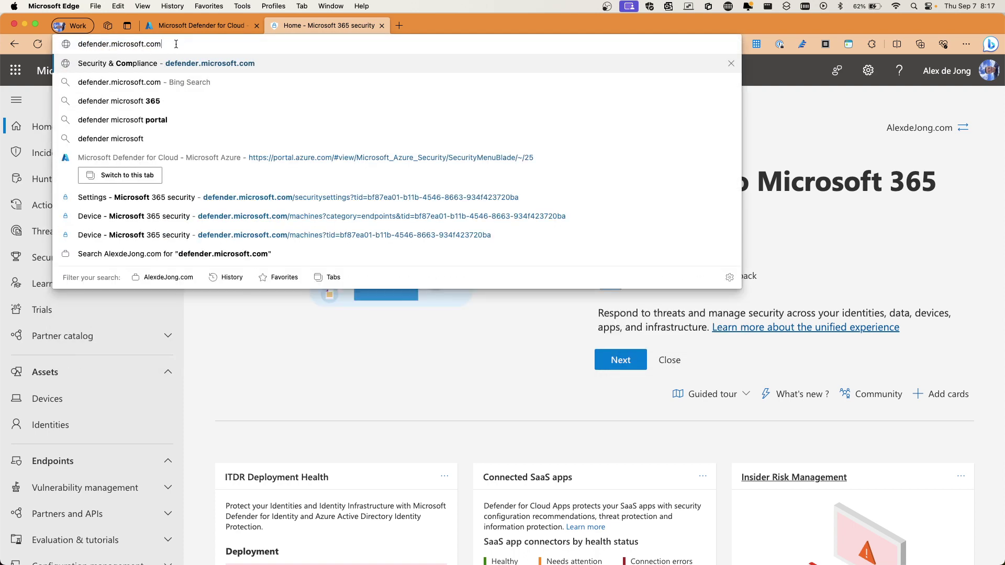
key("Return")
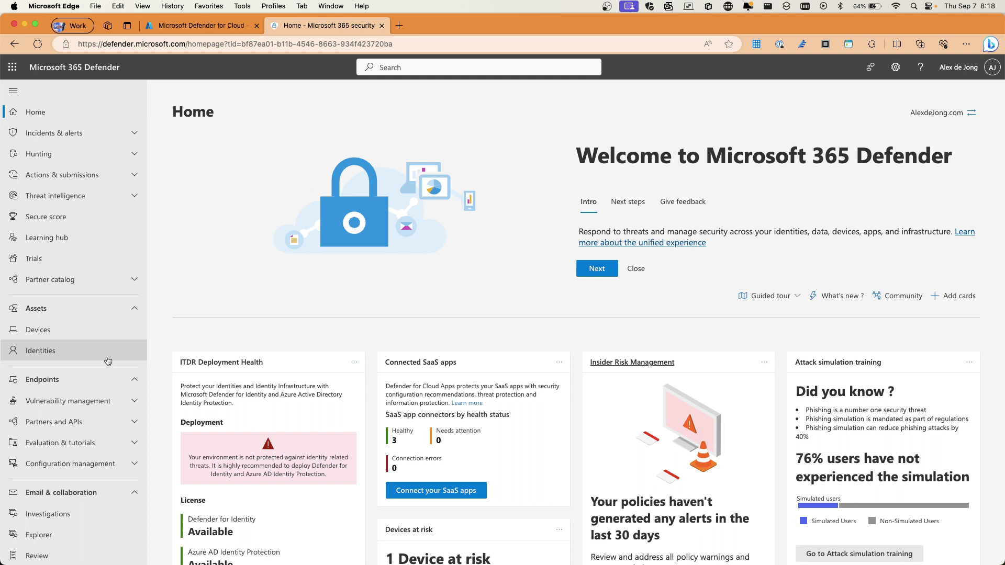
- Go through Devices and Settings to the Endpoints Advanced features page, e.g. EDR in block mode
left_click(38, 330)
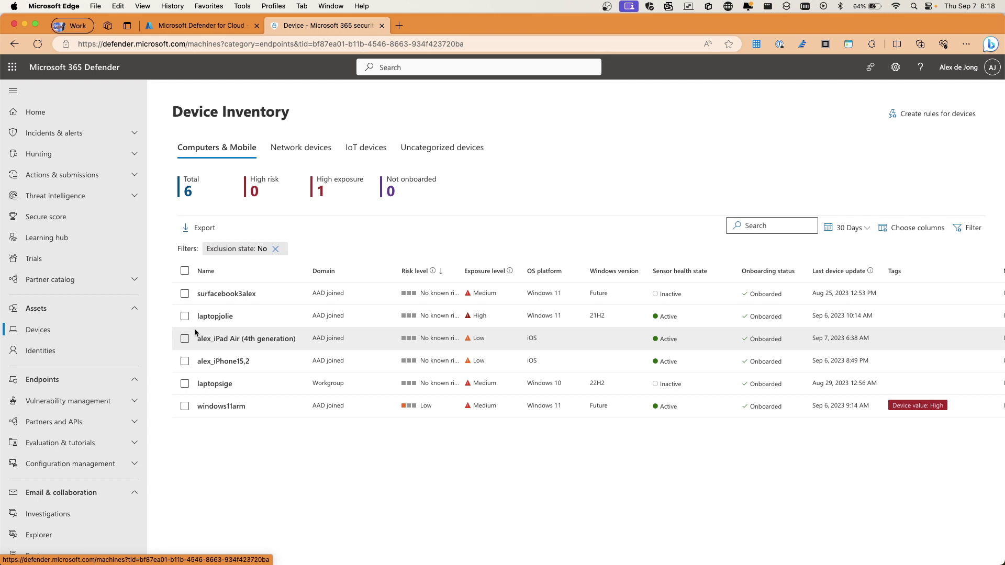
scroll(99, 397, "down", 10)
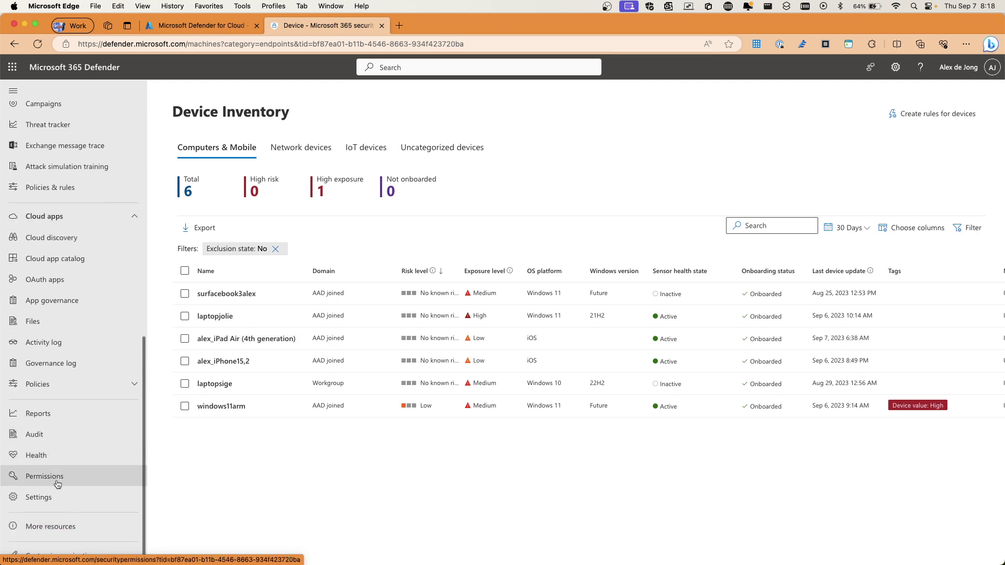
left_click(92, 497)
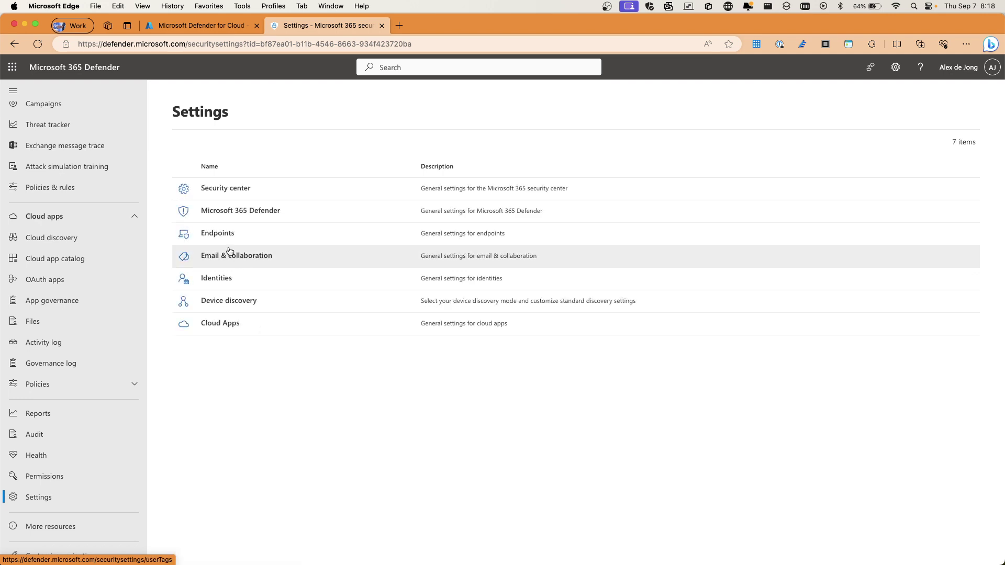
left_click(222, 237)
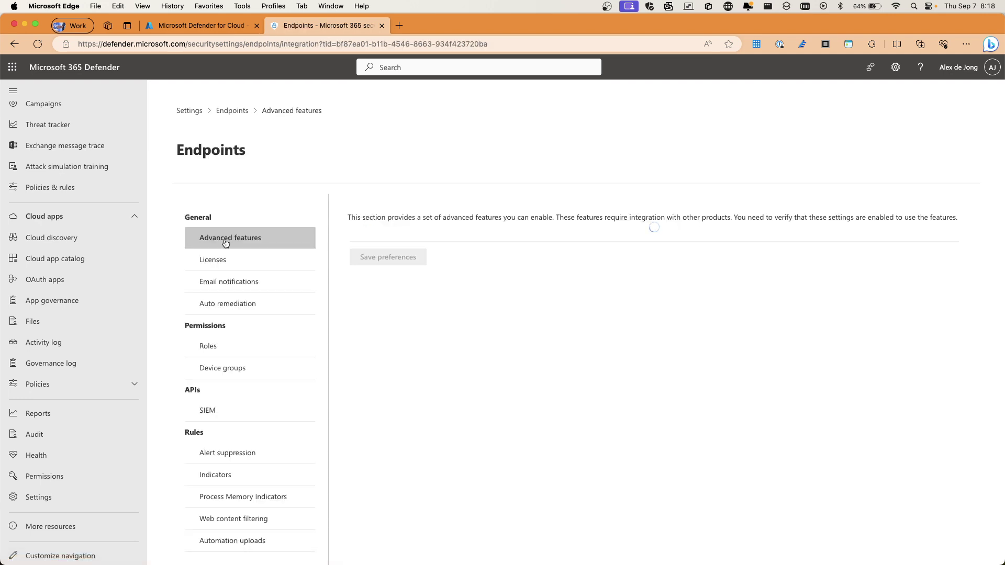
scroll(238, 335, "down", 4)
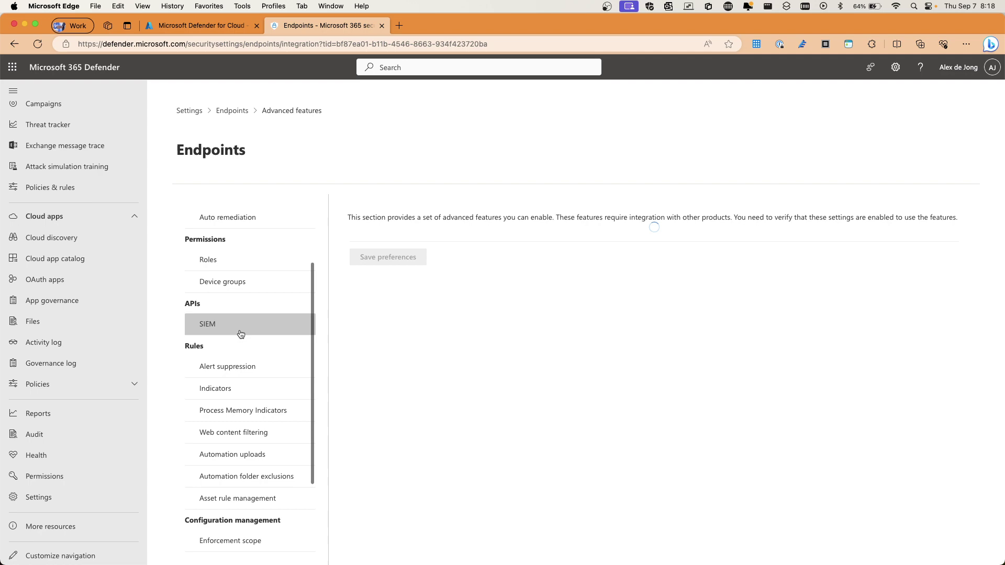
scroll(241, 335, "down", 5)
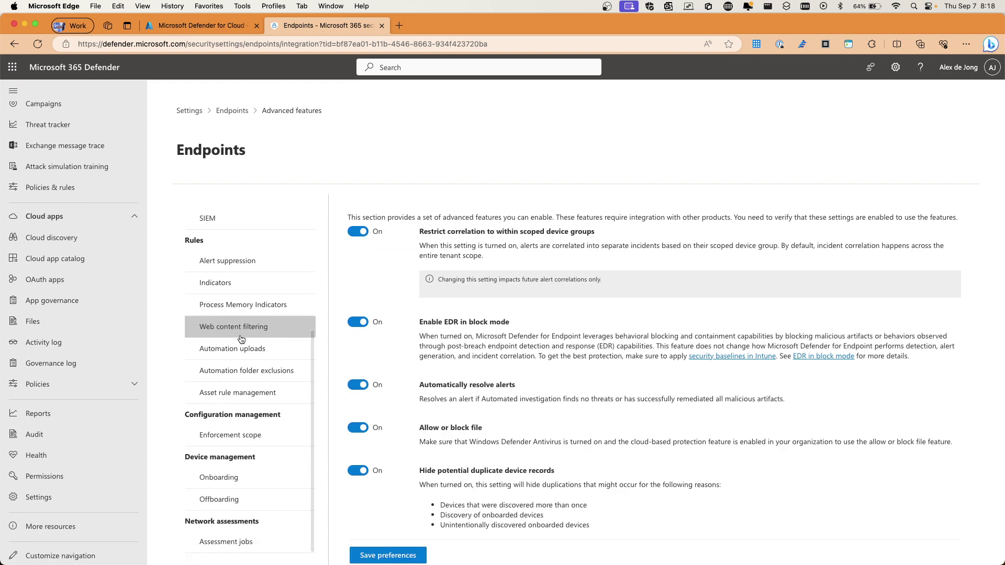
scroll(241, 339, "up", 2)
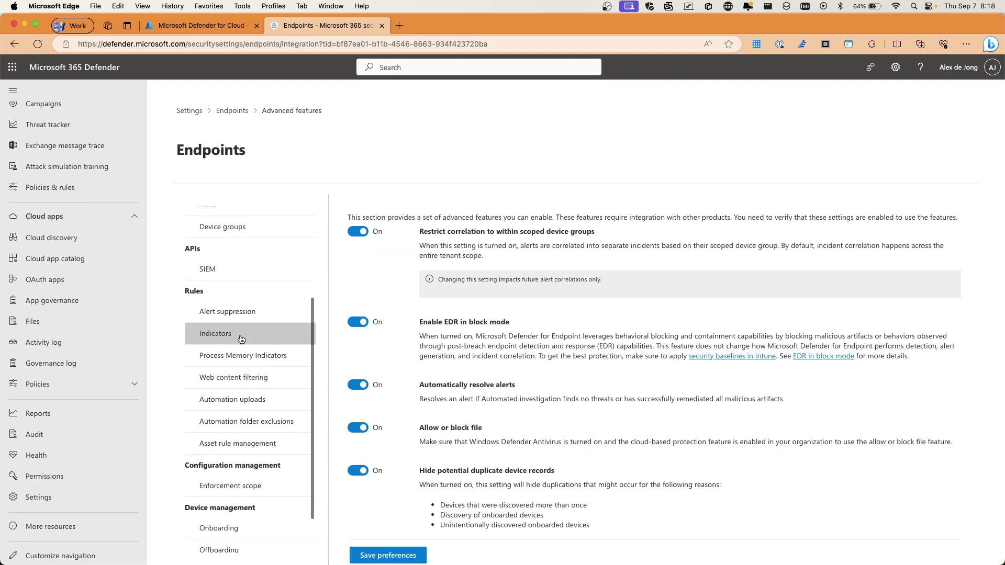
- Start a web content filtering policy named 'test', view Blocked Categories, then cancel it
left_click(233, 380)
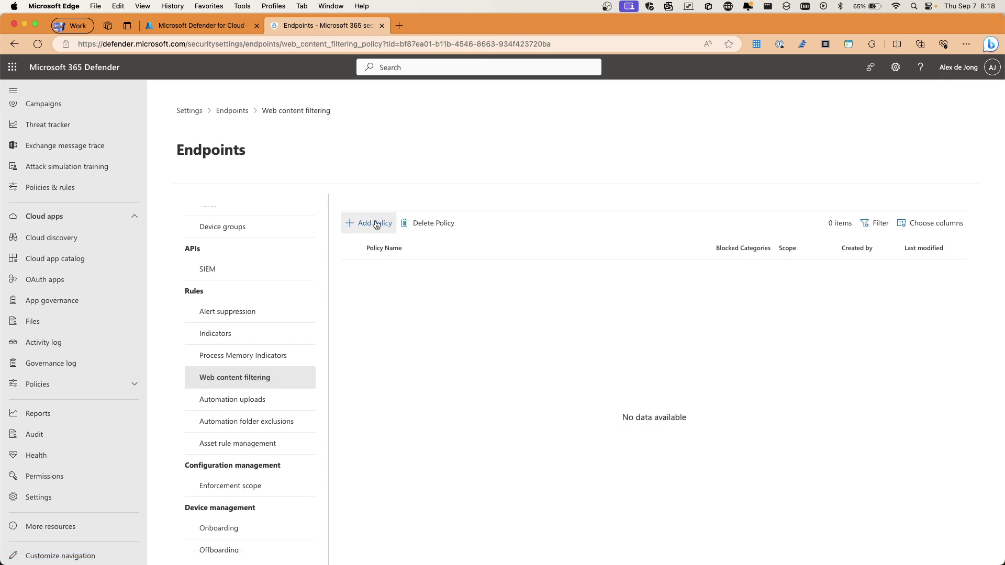
left_click(374, 224)
type("test")
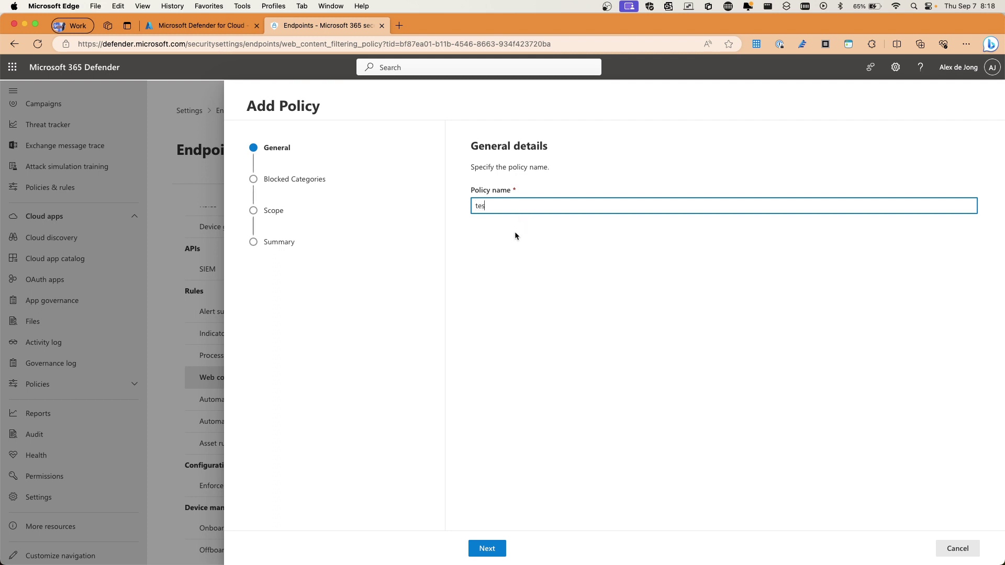
left_click(490, 554)
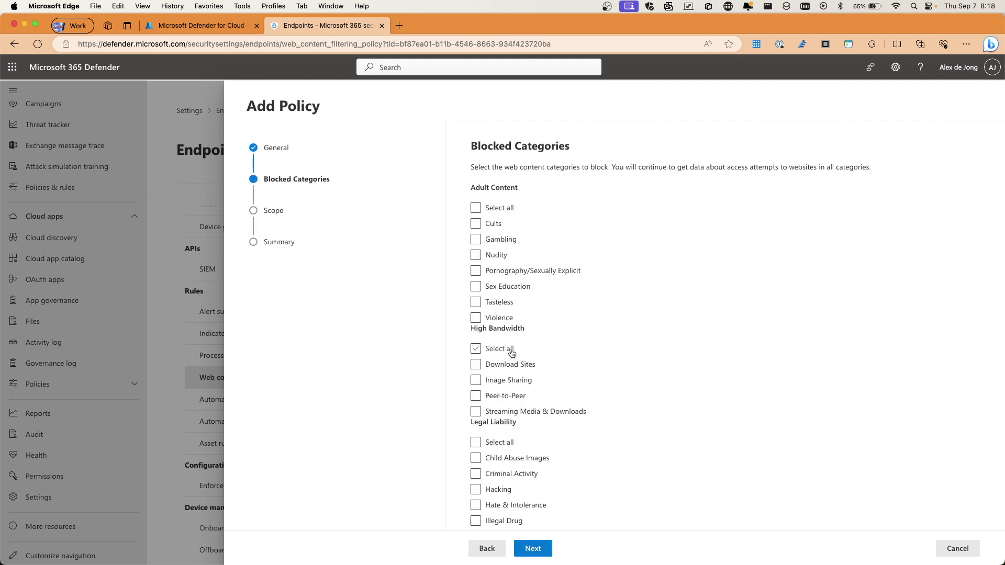
scroll(511, 353, "down", 2)
scroll(490, 324, "down", 8)
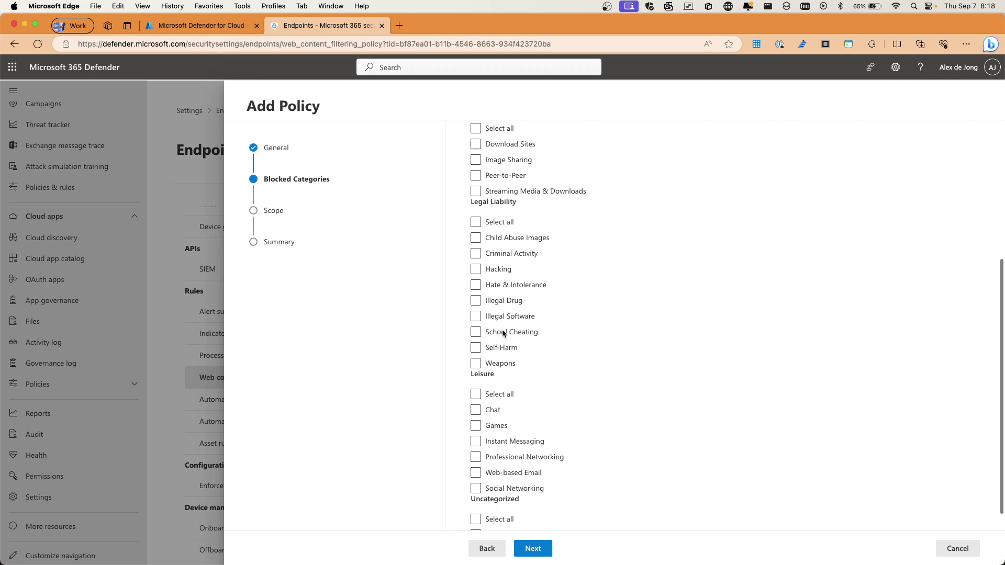
scroll(504, 334, "up", 10)
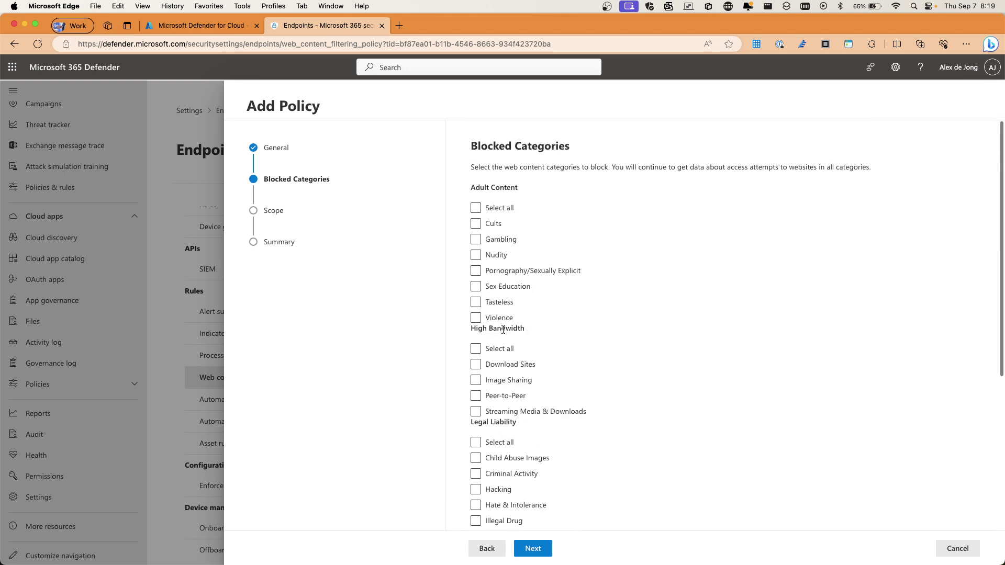
left_click(957, 549)
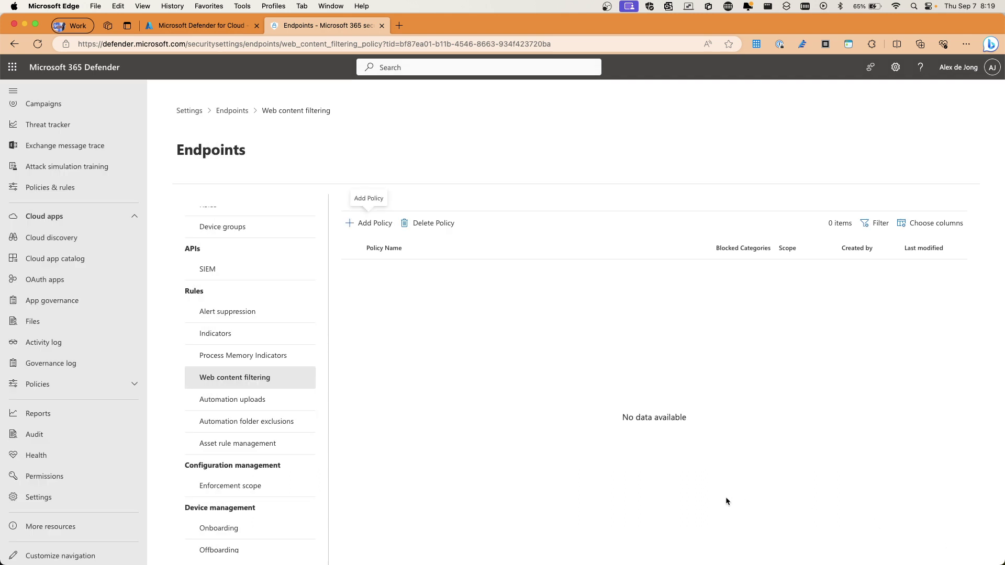
- Open Indicators, switch from IP addresses to URLs/Domains, and browse the 36 blocked domains
left_click(207, 334)
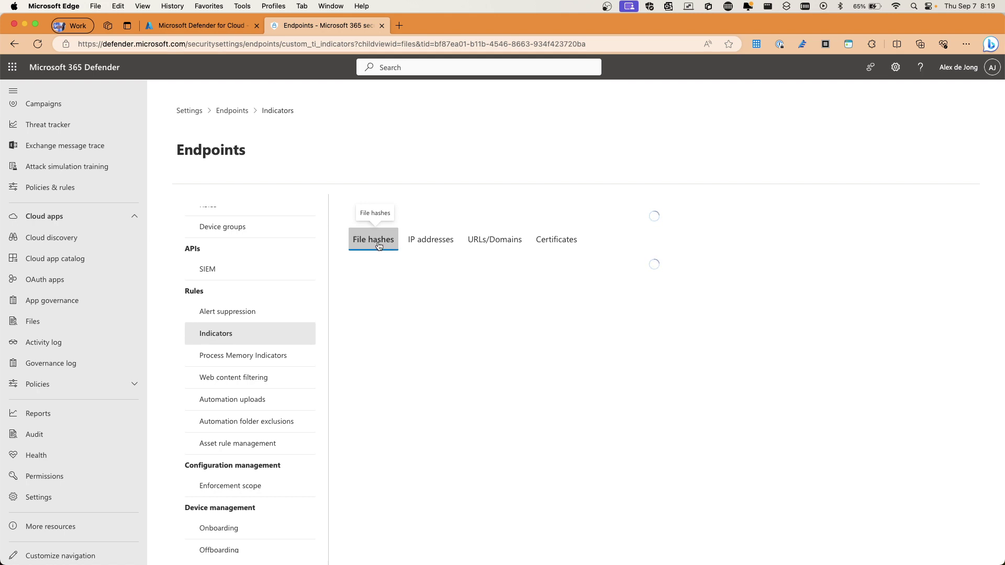
left_click(423, 245)
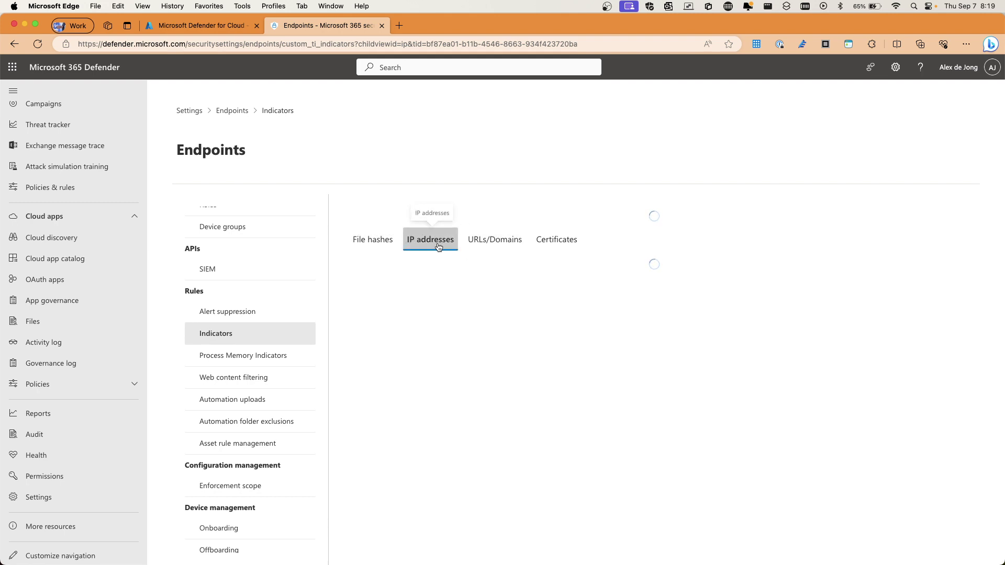
left_click(497, 240)
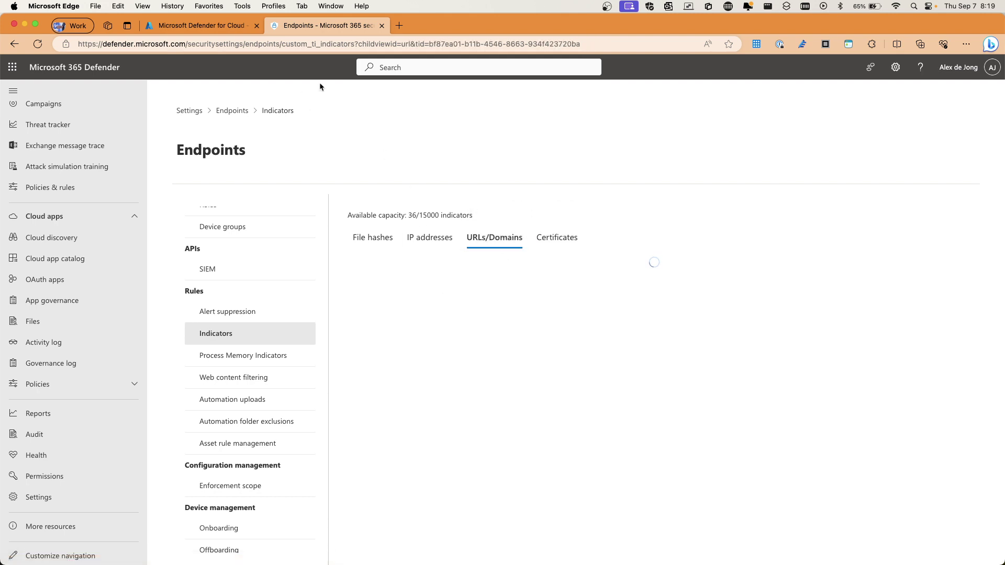
left_click(235, 334)
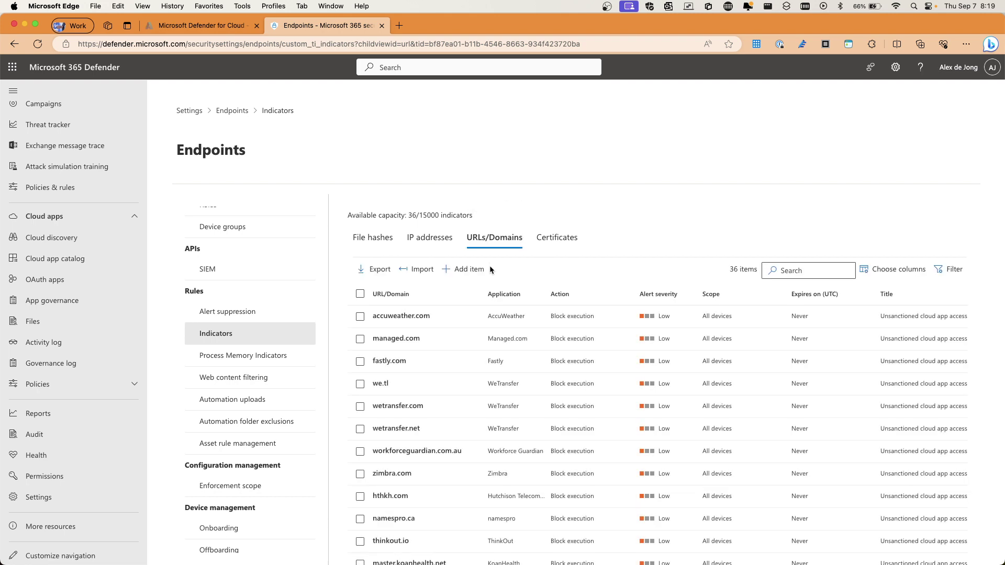
scroll(486, 302, "down", 5)
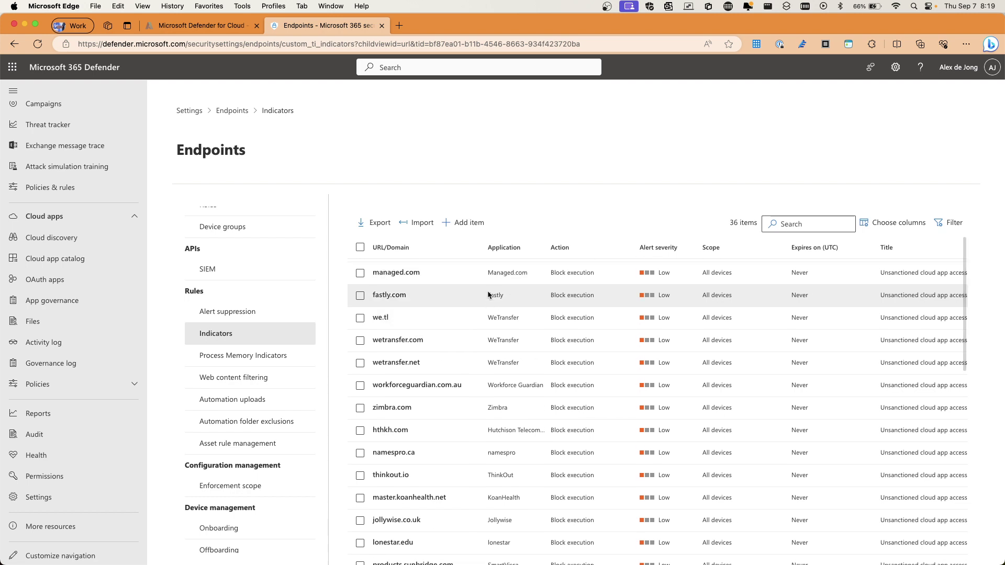
scroll(471, 321, "down", 10)
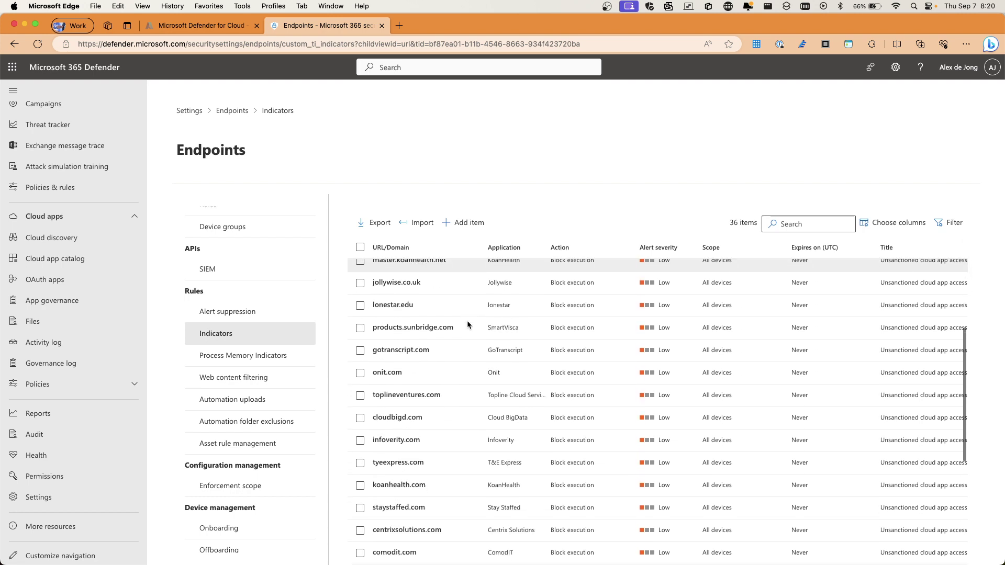
scroll(468, 324, "down", 3)
scroll(467, 325, "up", 6)
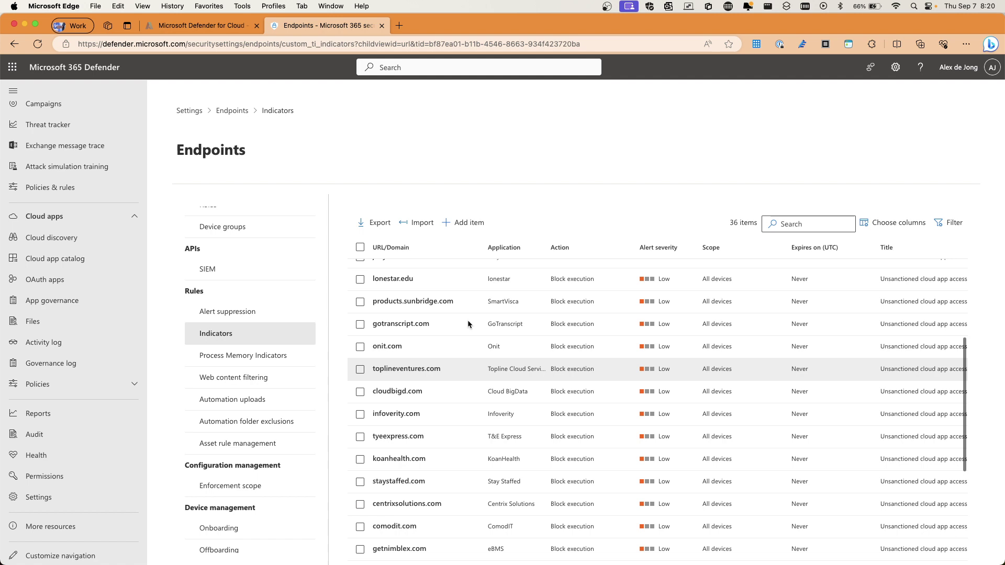
scroll(467, 324, "up", 5)
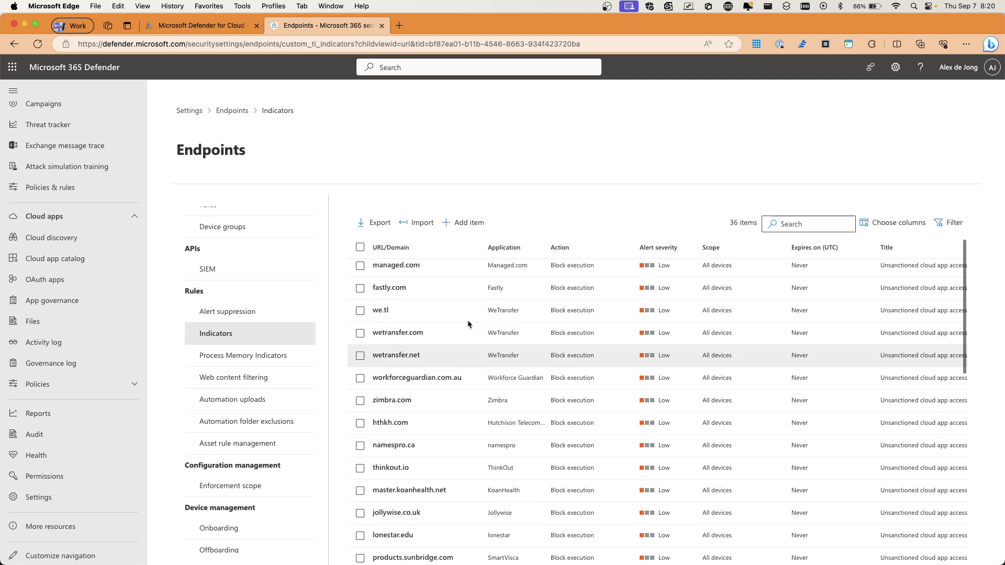
scroll(465, 321, "up", 3)
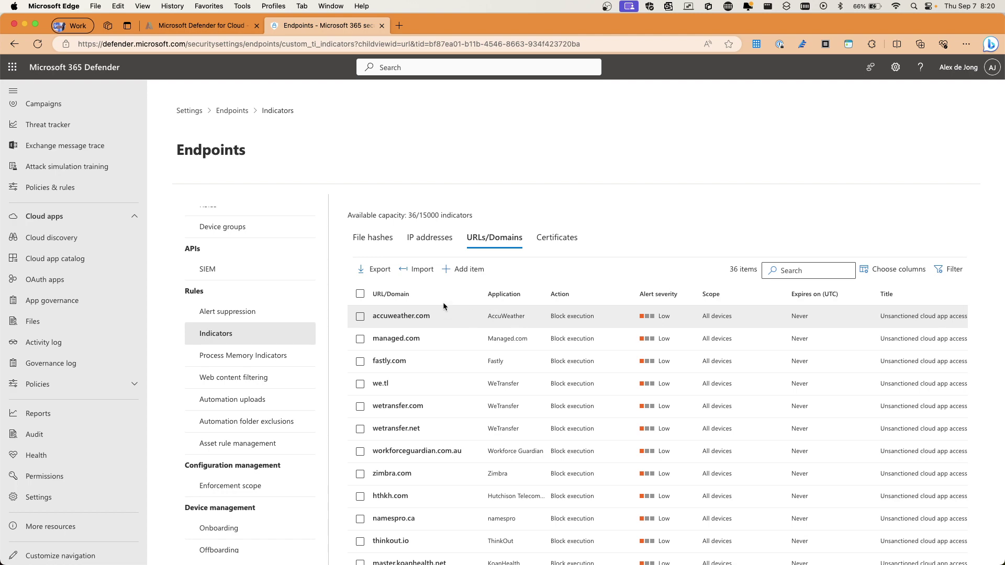
- Add an indicator for domain test.com with title and description 'test', expiring never
left_click(463, 269)
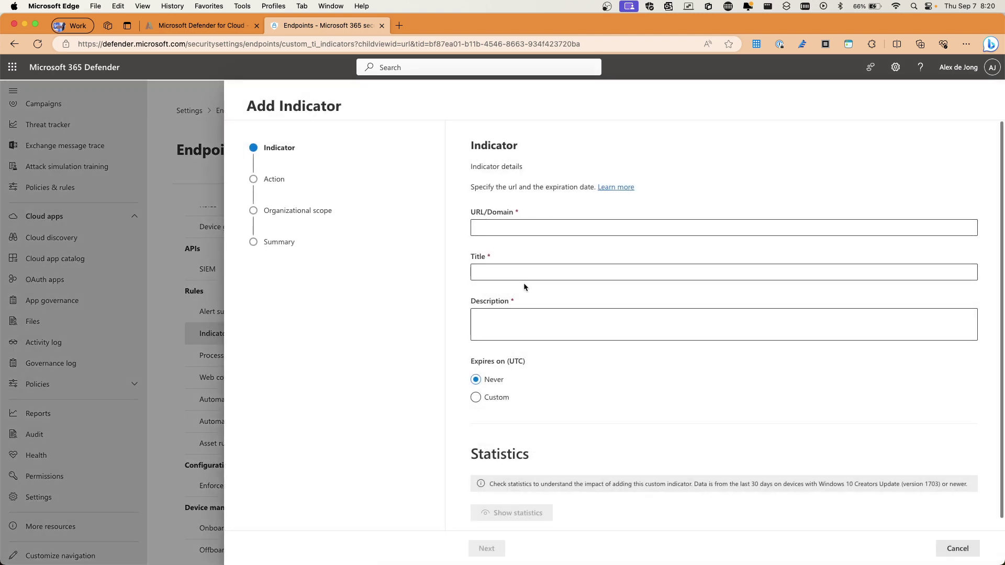
scroll(524, 283, "down", 1)
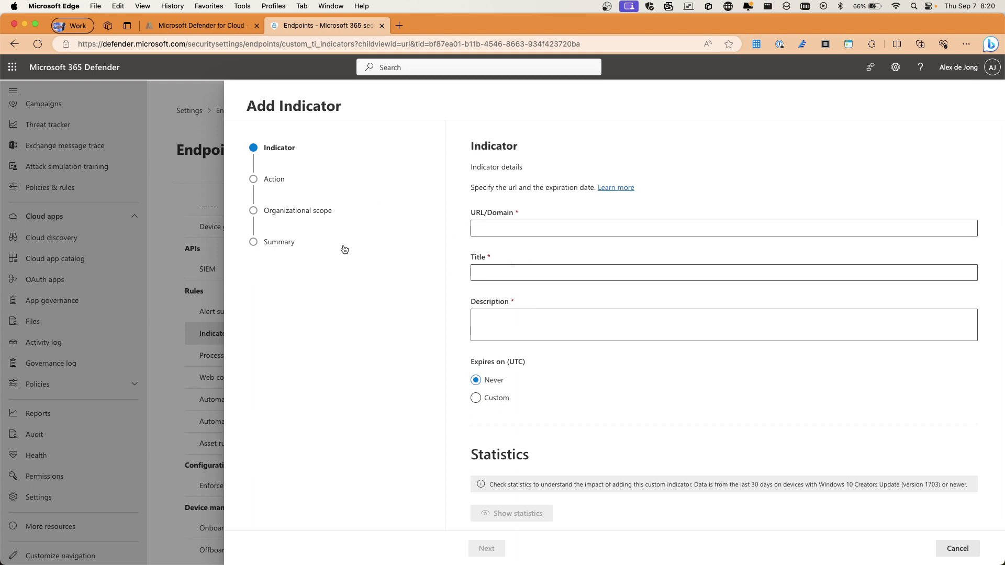
left_click(494, 229)
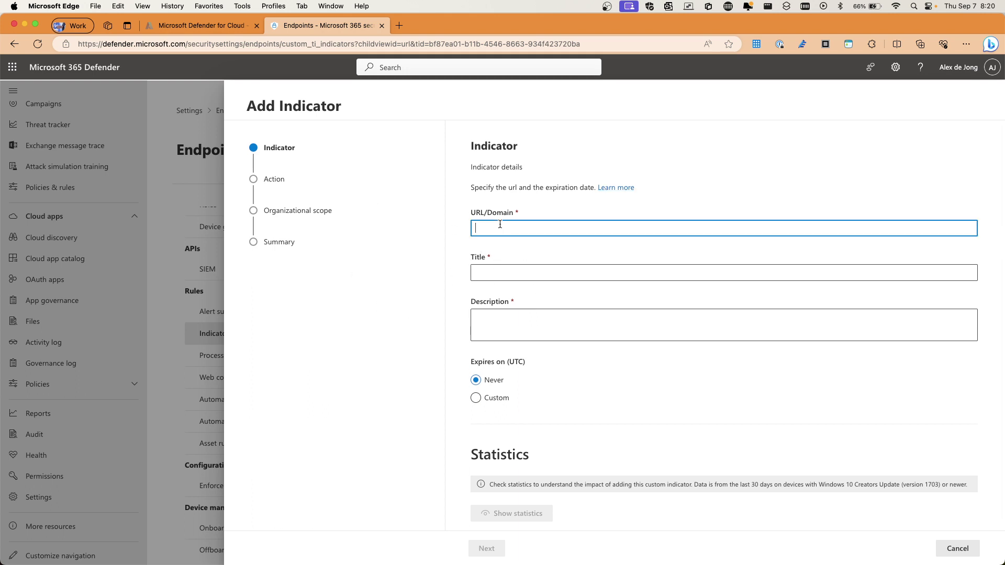
type("test.com")
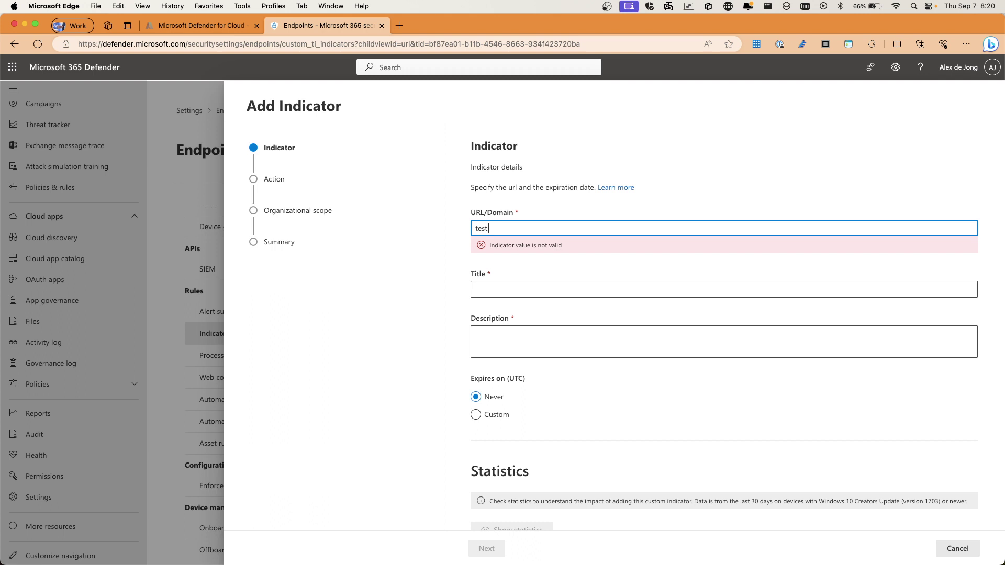
left_click(496, 286)
type("test")
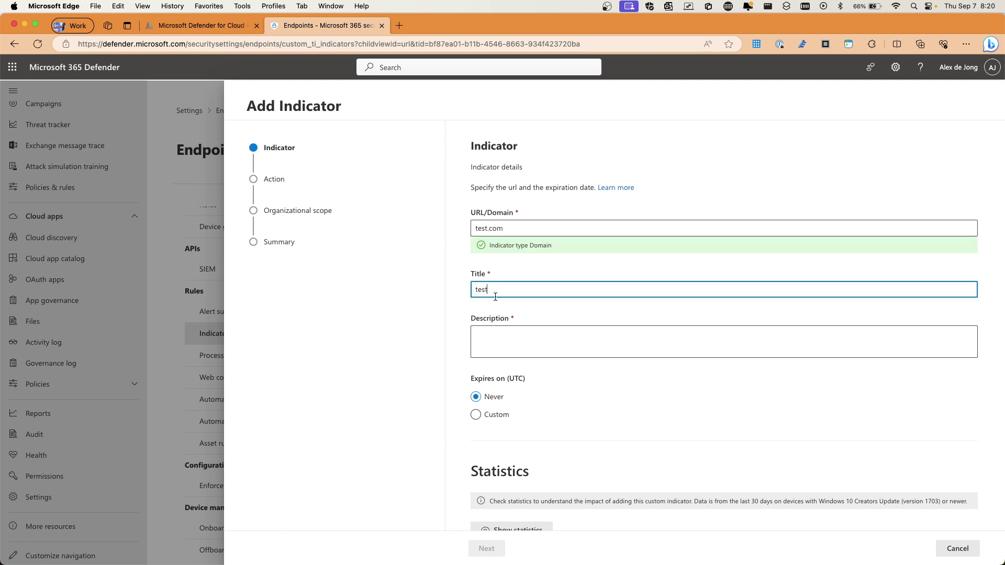
left_click(506, 340)
type("test")
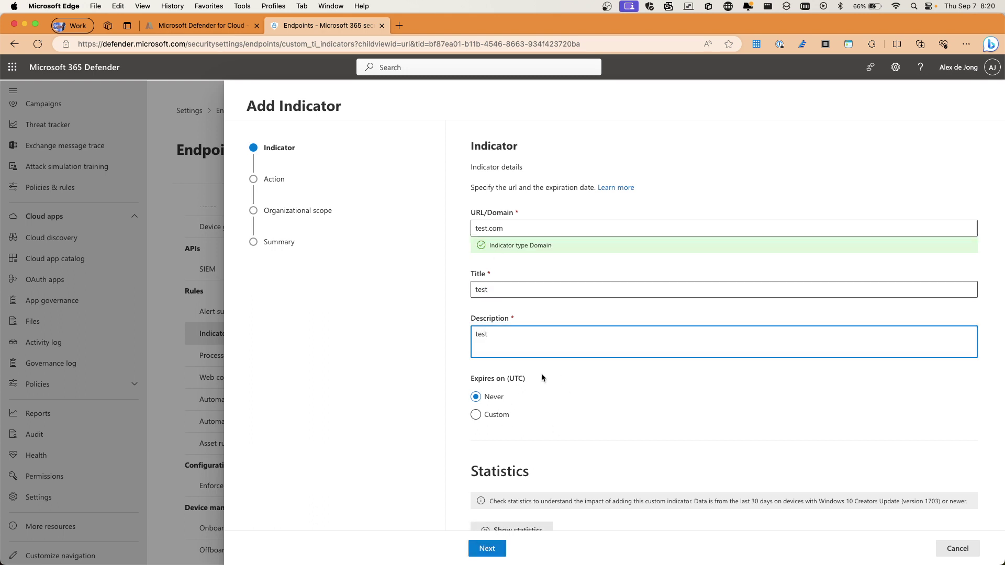
scroll(545, 379, "down", 1)
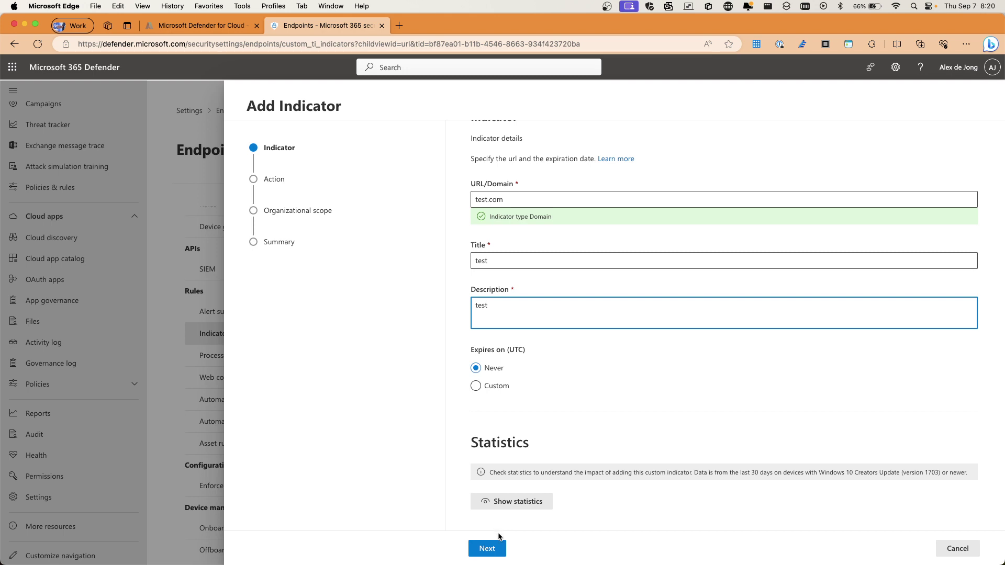
left_click(515, 503)
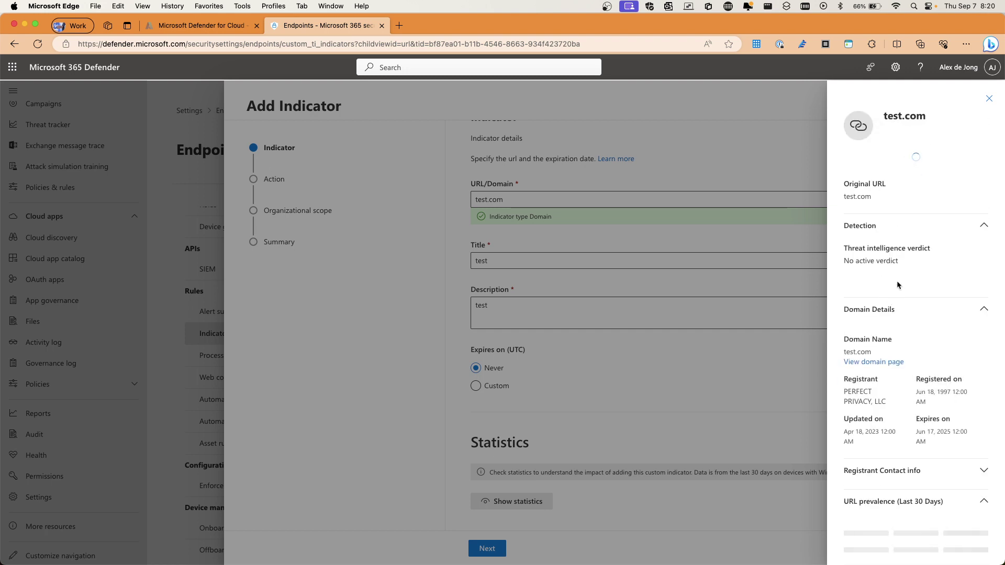
scroll(897, 292, "down", 5)
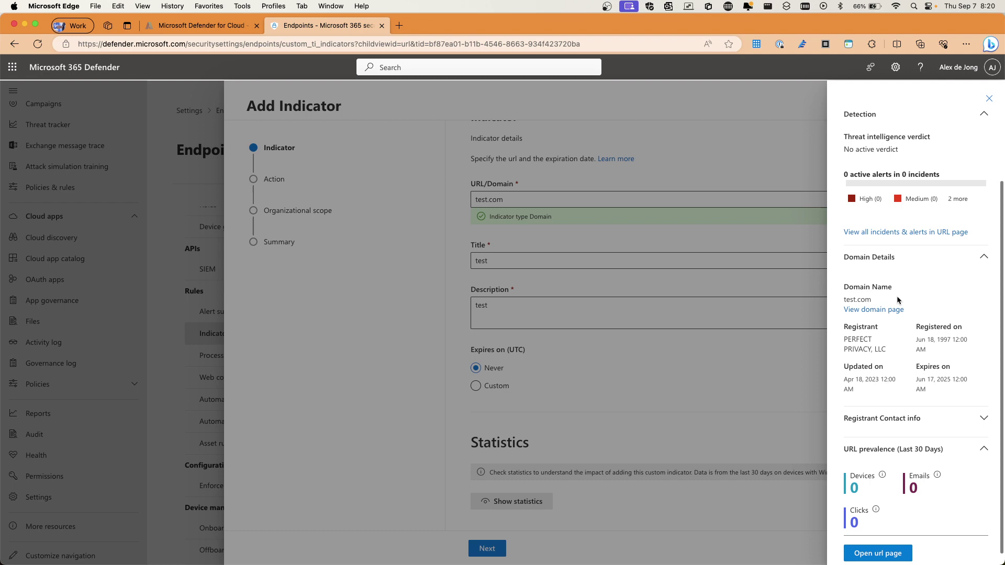
scroll(897, 299, "down", 1)
scroll(895, 301, "up", 1)
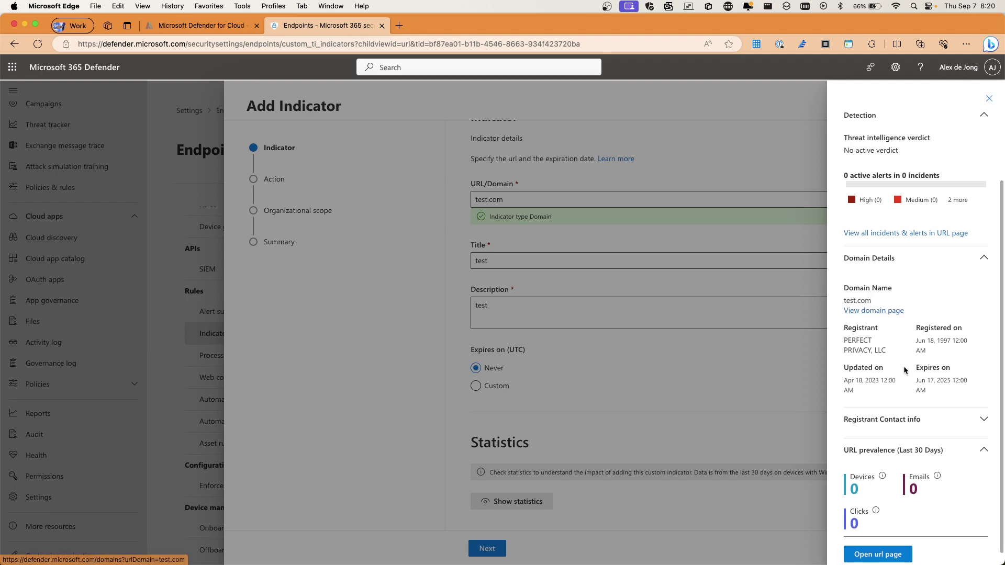
key("super+plus")
scroll(816, 361, "up", 5)
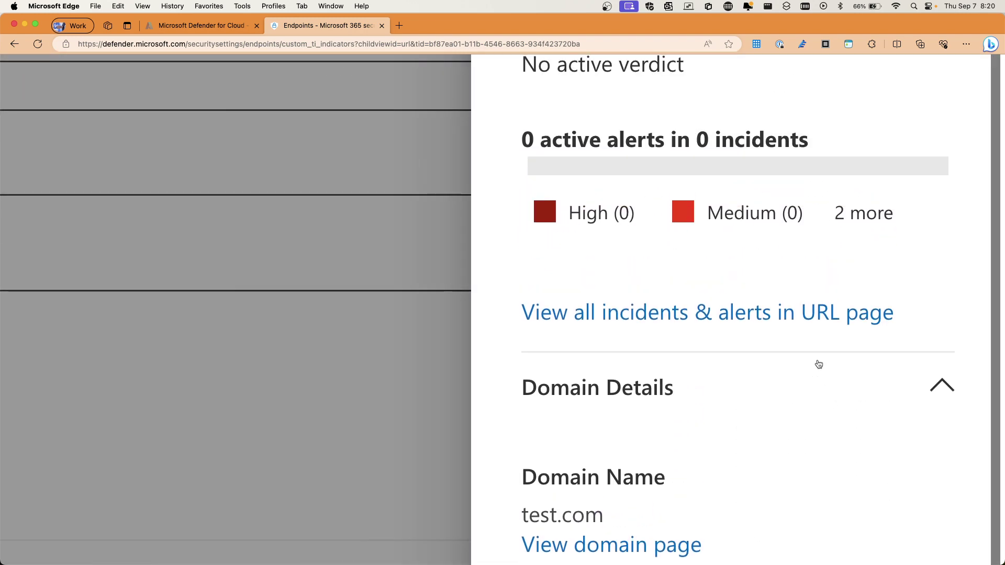
scroll(818, 364, "up", 5)
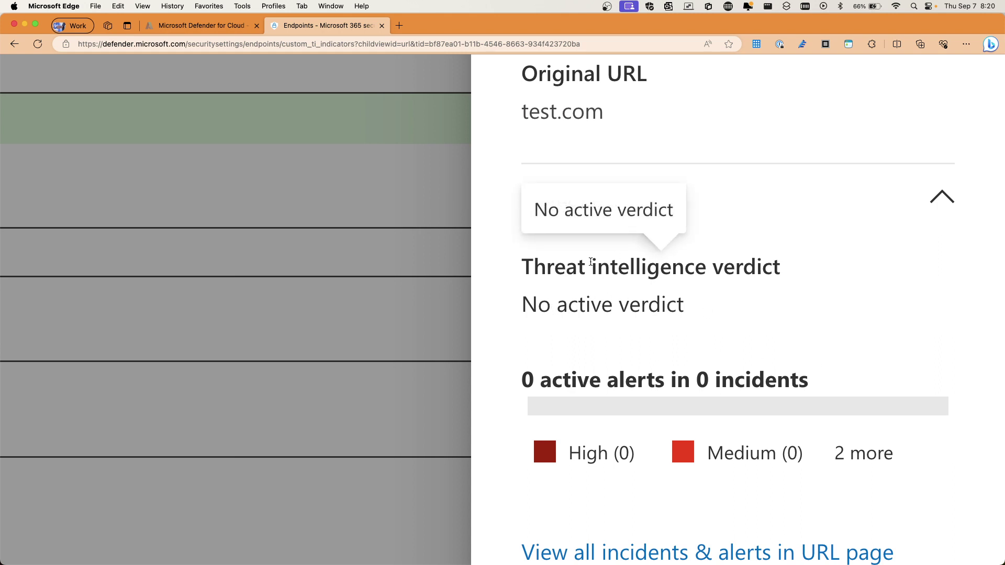
scroll(674, 287, "up", 2)
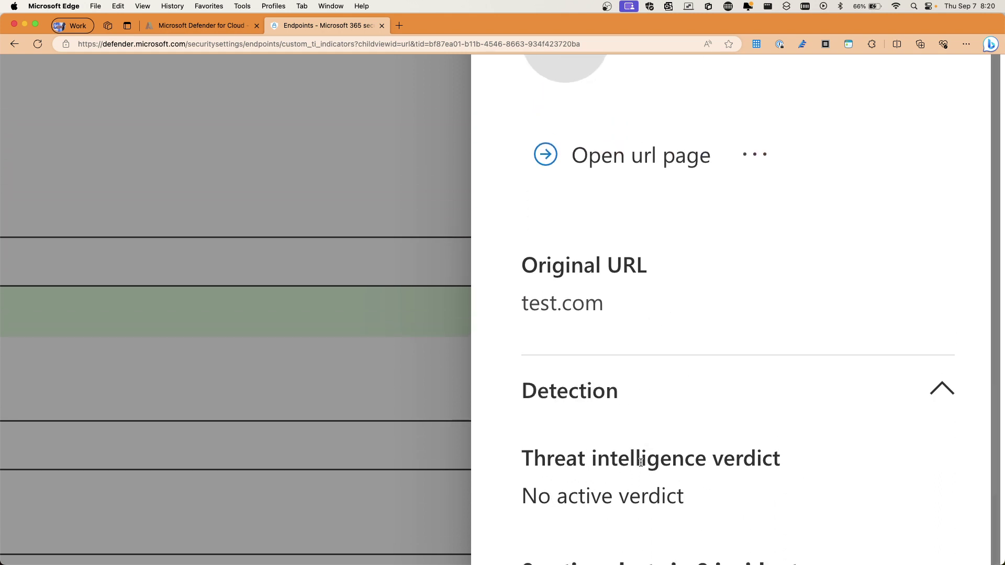
scroll(643, 465, "down", 12)
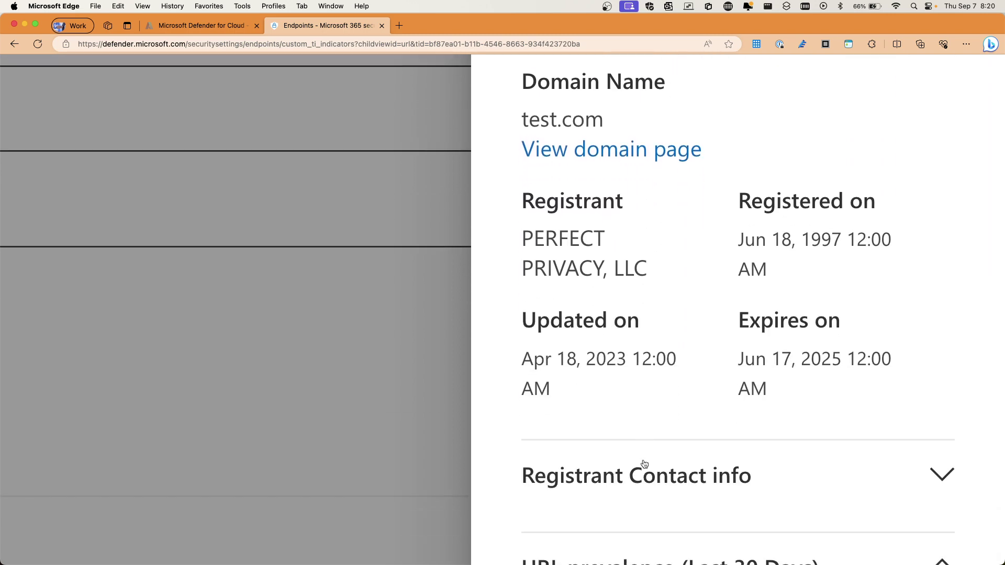
scroll(643, 464, "down", 7)
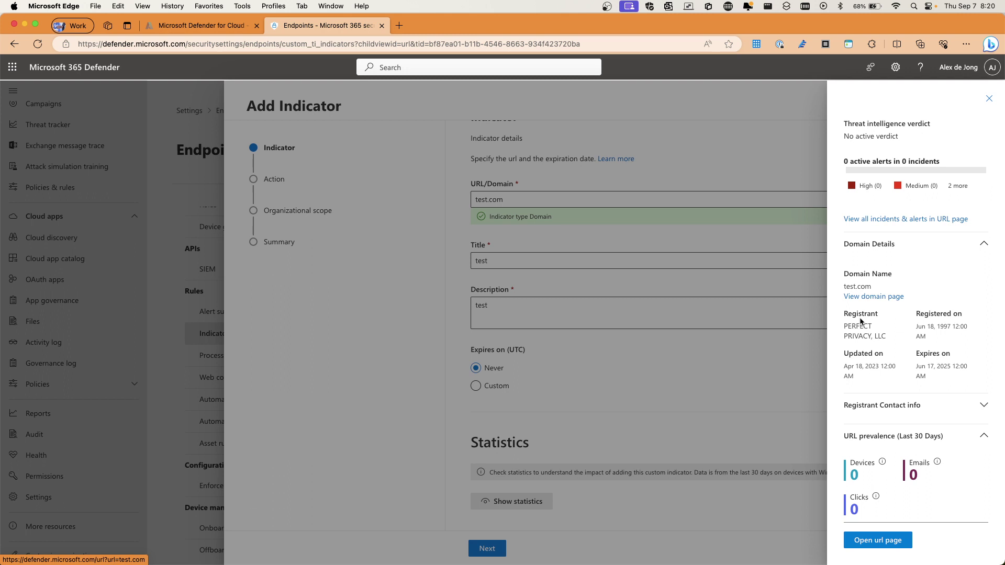
- Set the test.com indicator to Block execution, reach Alert details, then cancel the wizard
left_click(987, 100)
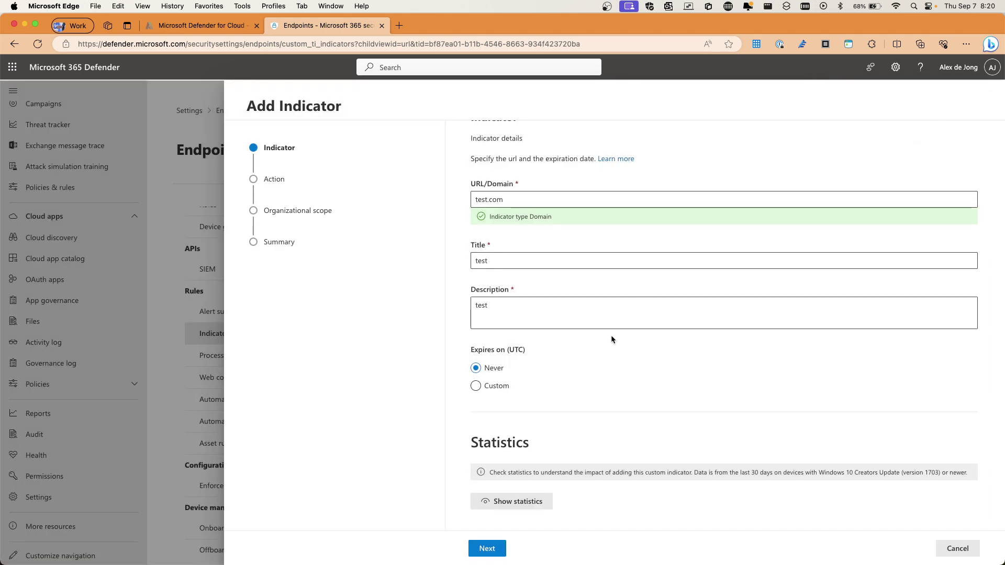
left_click(486, 549)
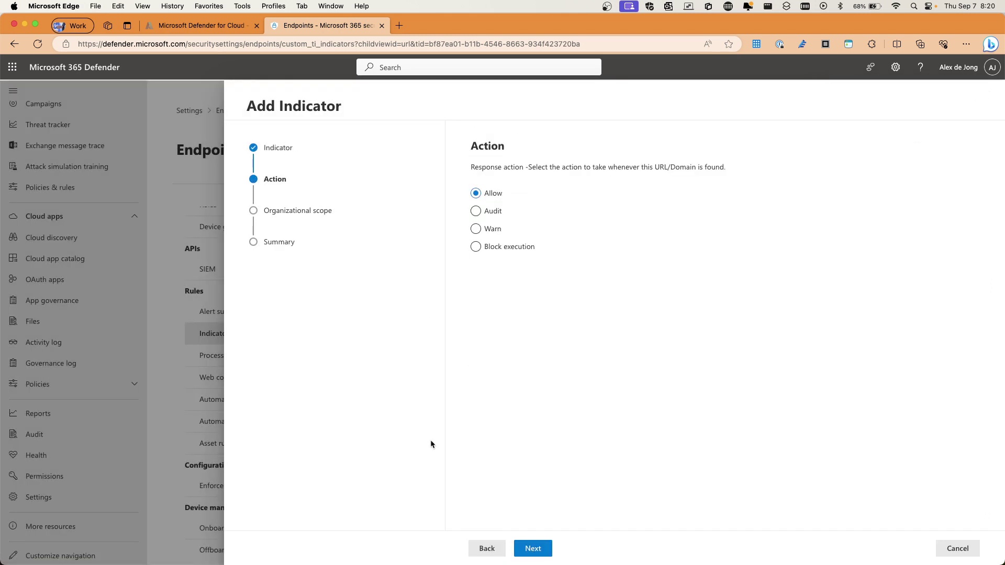
left_click(476, 248)
left_click(533, 548)
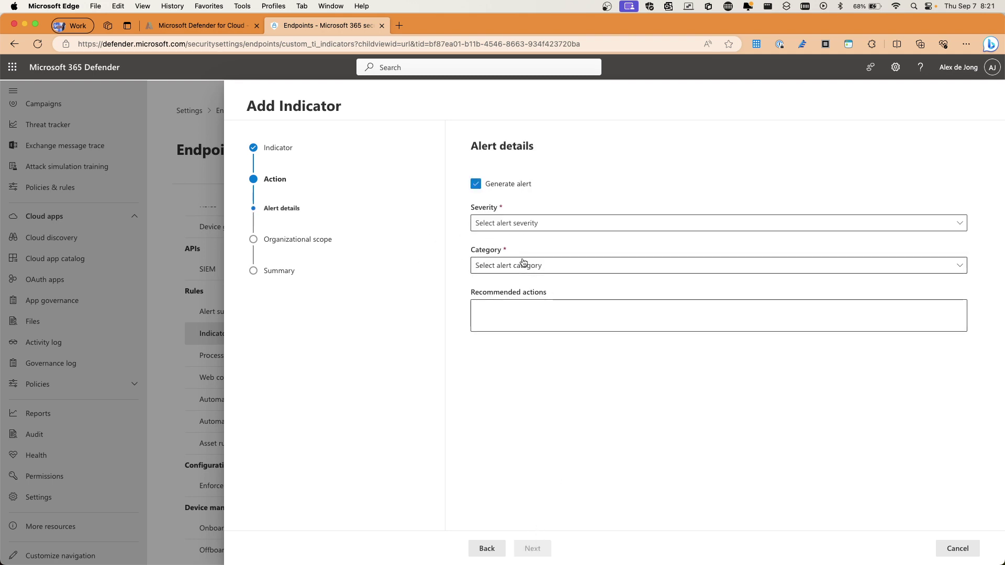
left_click(958, 548)
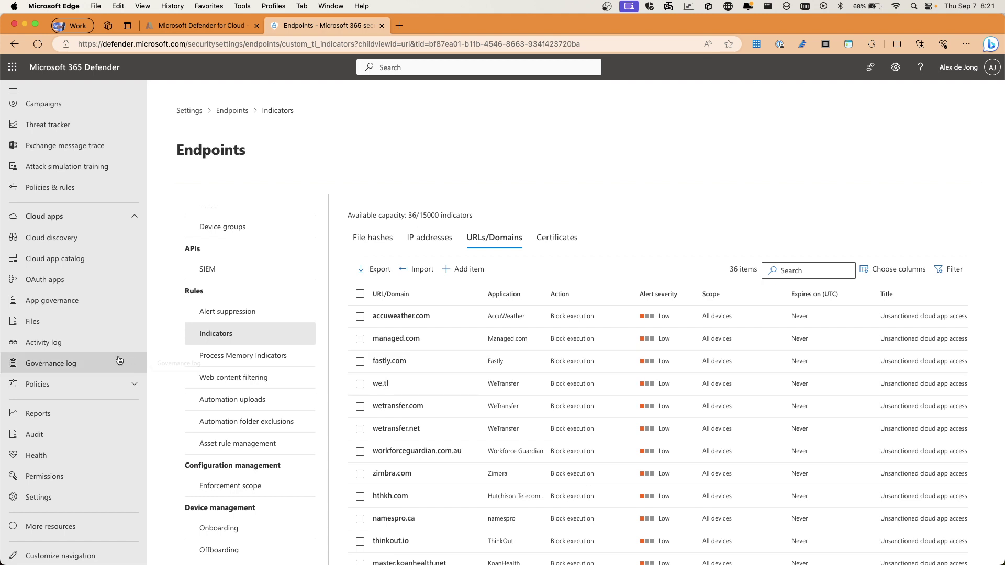
- Scroll the left navigation down to the Cloud apps section
scroll(120, 360, "up", 5)
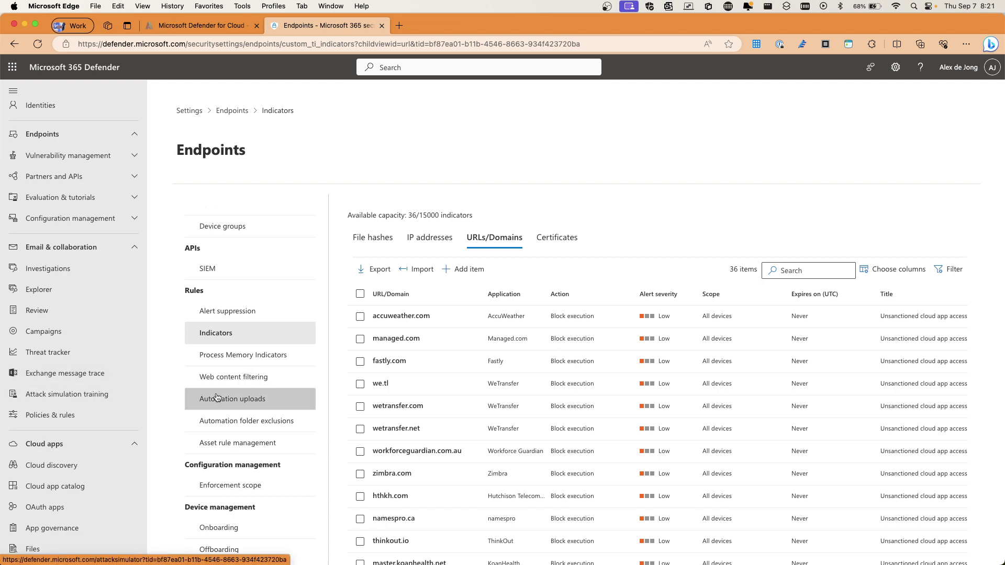
scroll(246, 398, "down", 2)
scroll(88, 429, "down", 4)
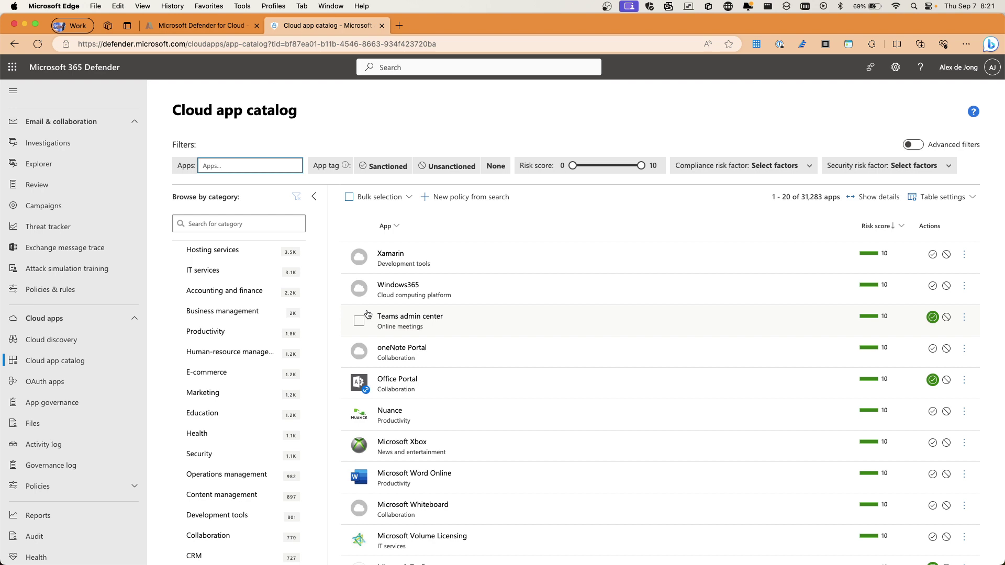
- Filter the Cloud app catalog to the Content management category
scroll(451, 335, "down", 3)
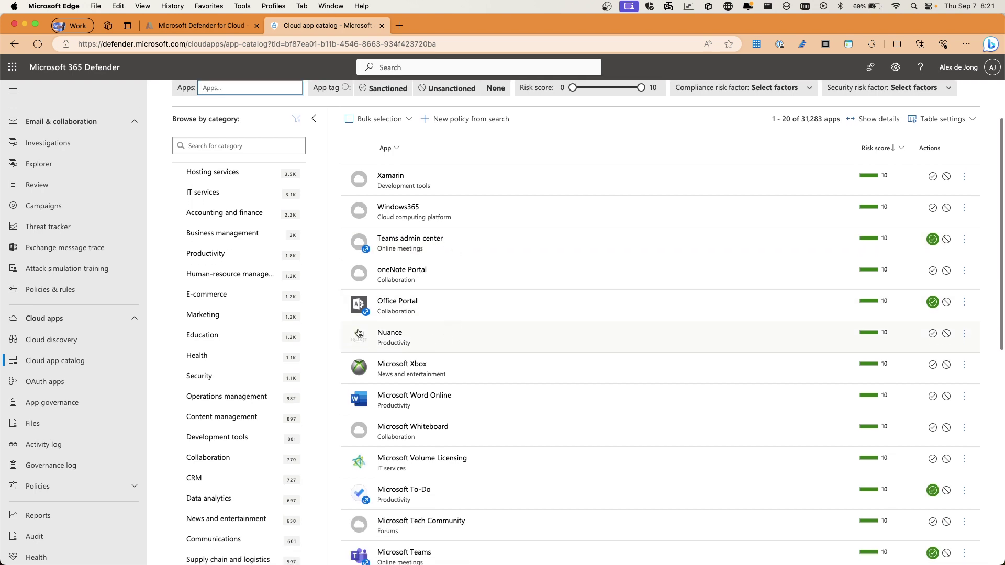
scroll(359, 333, "up", 3)
scroll(262, 335, "down", 5)
left_click(223, 329)
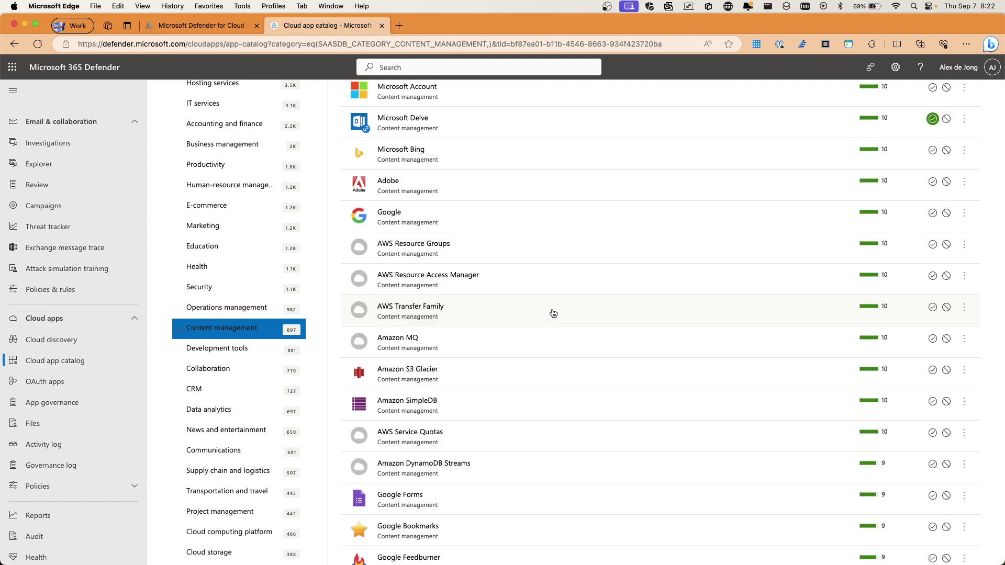
- Page forward twice to page 3 of the Content management apps
scroll(567, 359, "down", 5)
scroll(544, 365, "up", 3)
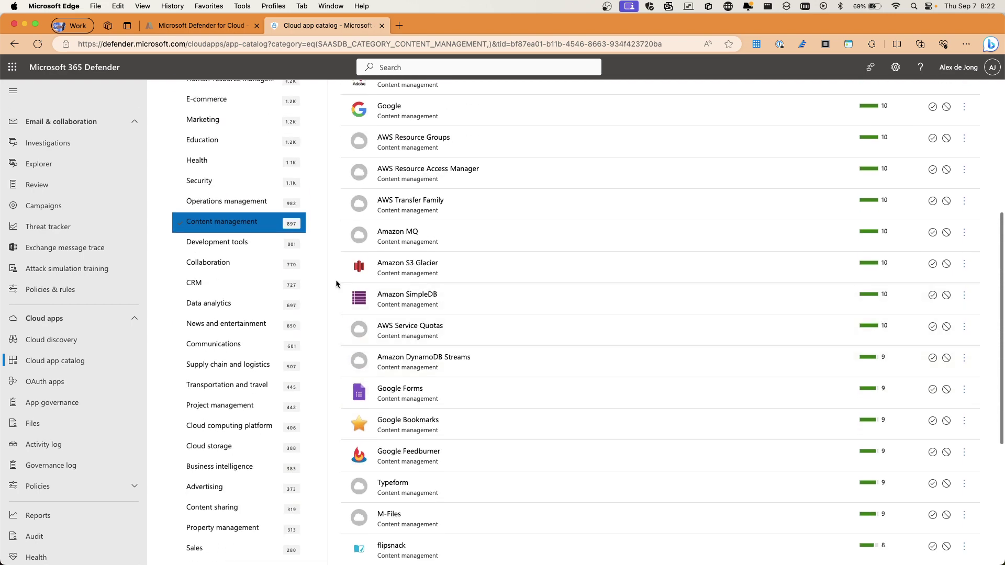
scroll(494, 336, "down", 2)
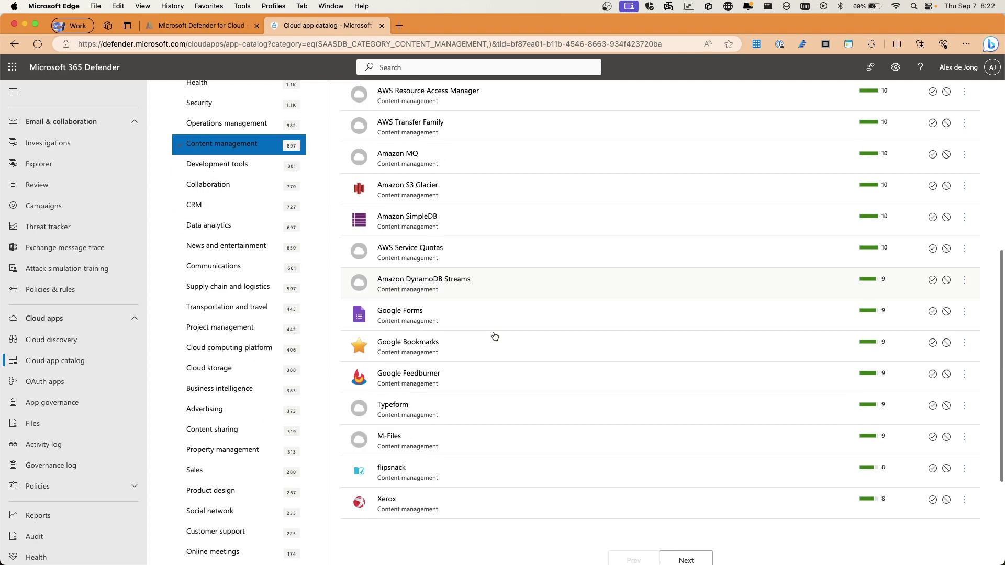
scroll(495, 336, "down", 4)
left_click(684, 388)
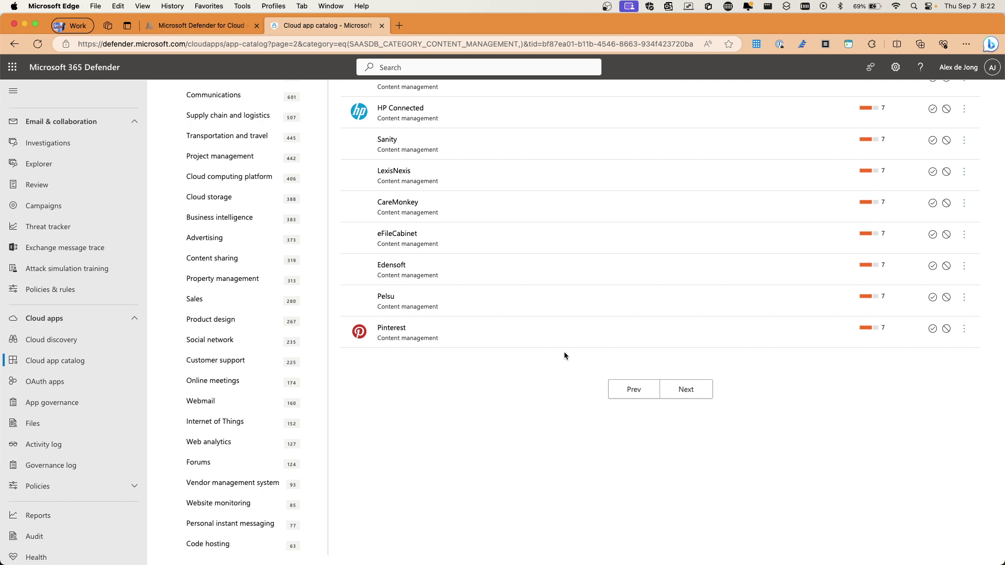
scroll(565, 315, "up", 5)
scroll(565, 315, "up", 4)
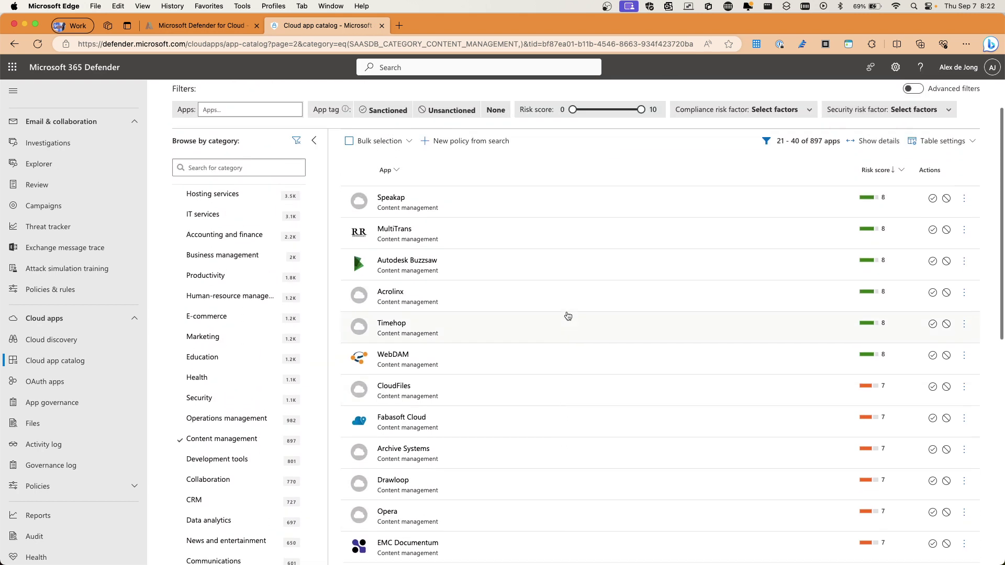
scroll(749, 264, "down", 1)
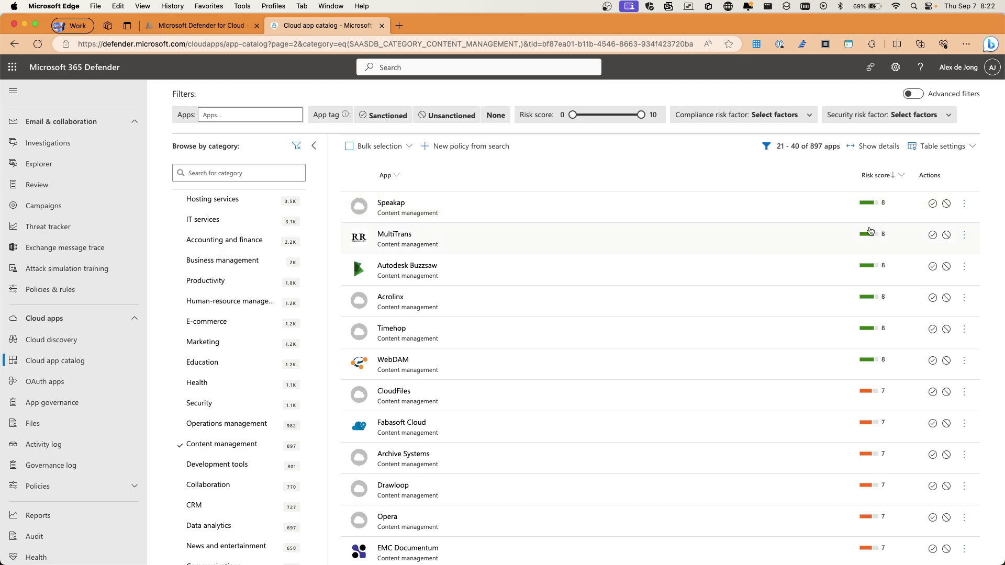
scroll(834, 360, "down", 3)
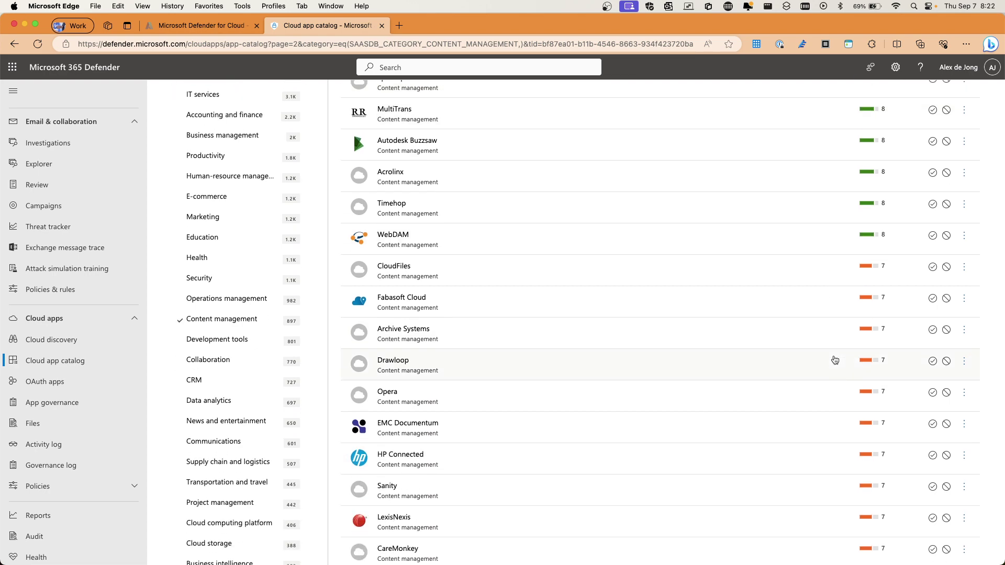
scroll(591, 413, "down", 5)
scroll(591, 413, "down", 2)
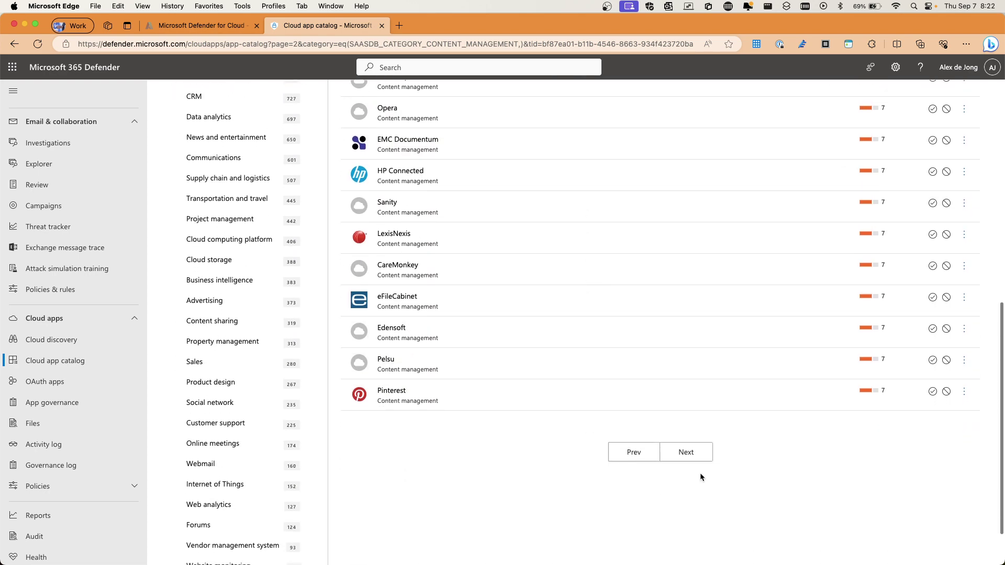
left_click(691, 450)
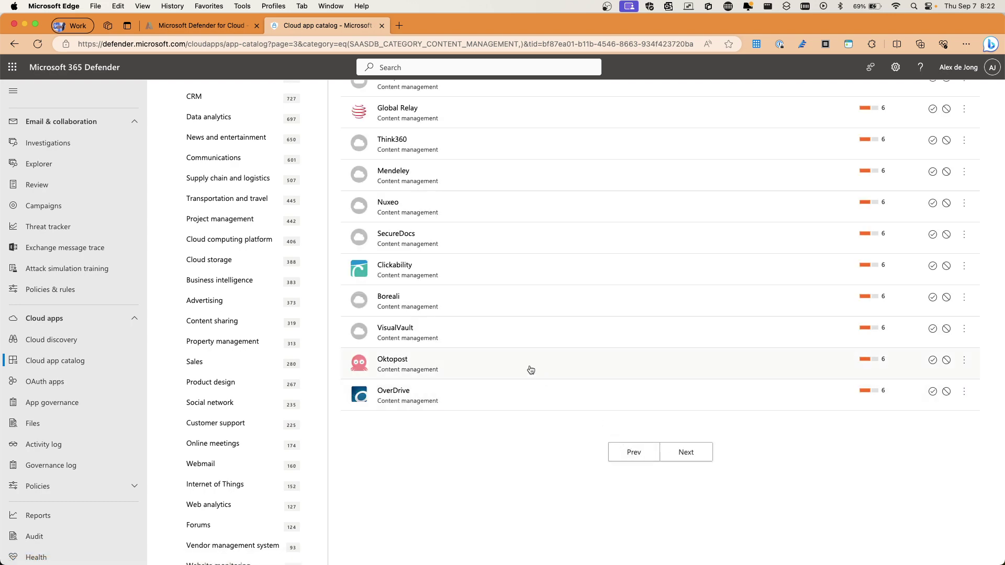
- Expand the Oktopost row and review its General 7, Security 8 and Compliance 2 scores
left_click(407, 367)
scroll(559, 377, "down", 3)
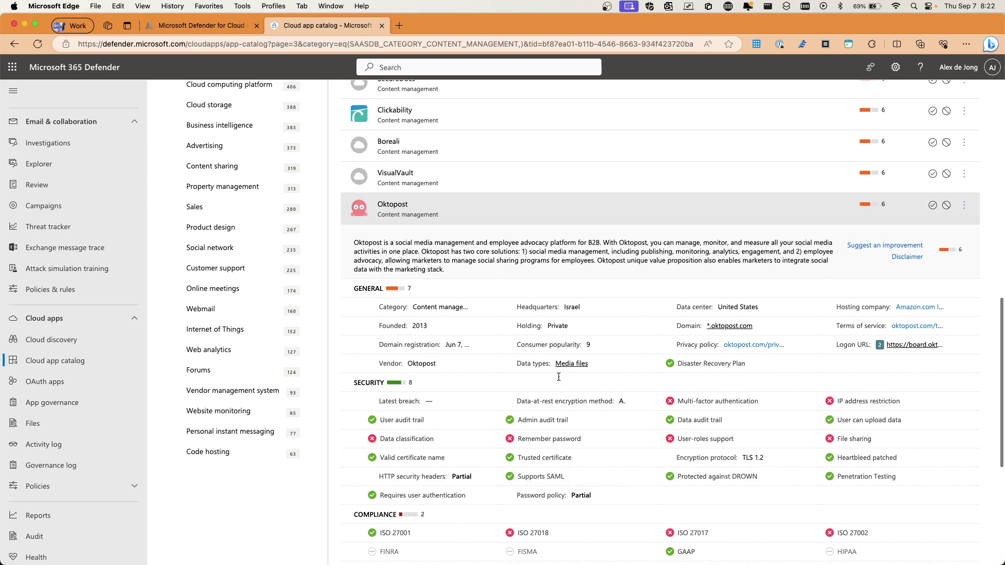
scroll(559, 377, "down", 2)
scroll(558, 376, "down", 1)
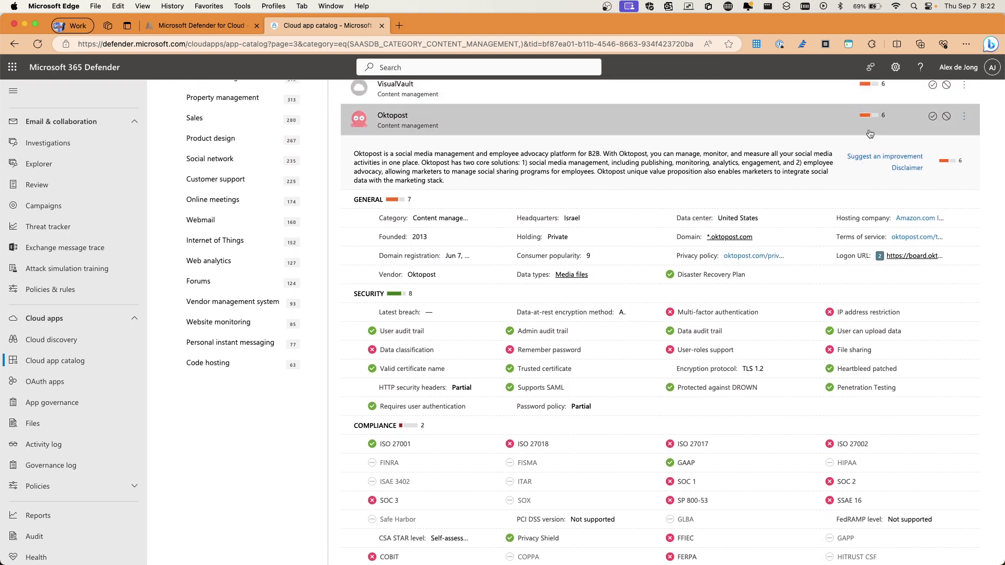
scroll(648, 293, "down", 2)
scroll(649, 293, "down", 1)
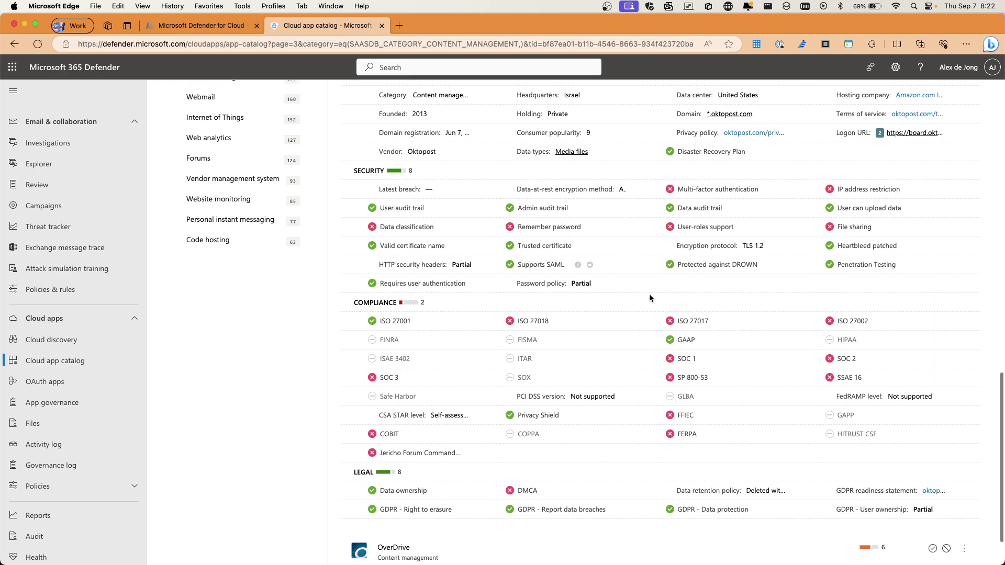
scroll(649, 293, "up", 1)
scroll(649, 294, "down", 1)
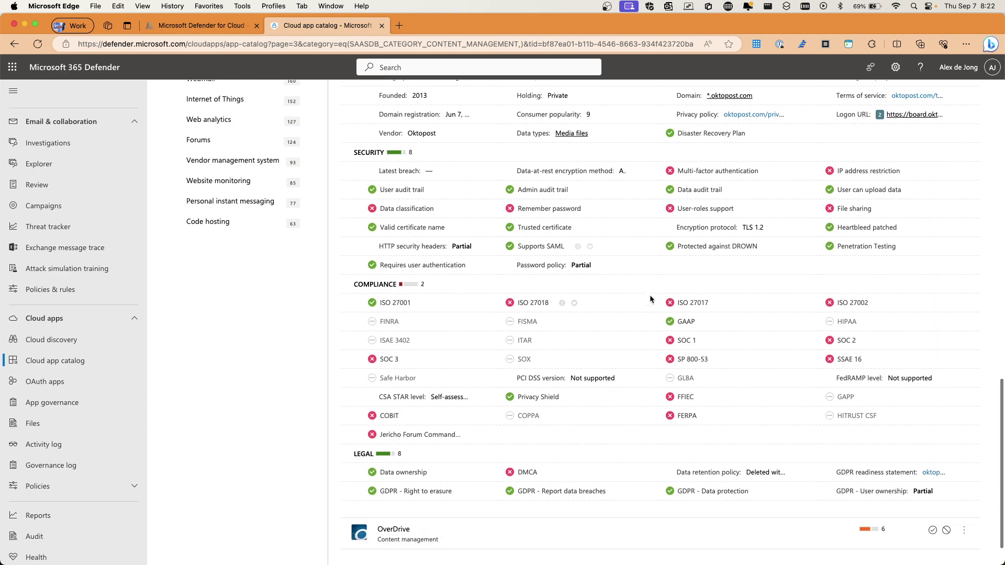
scroll(649, 295, "down", 1)
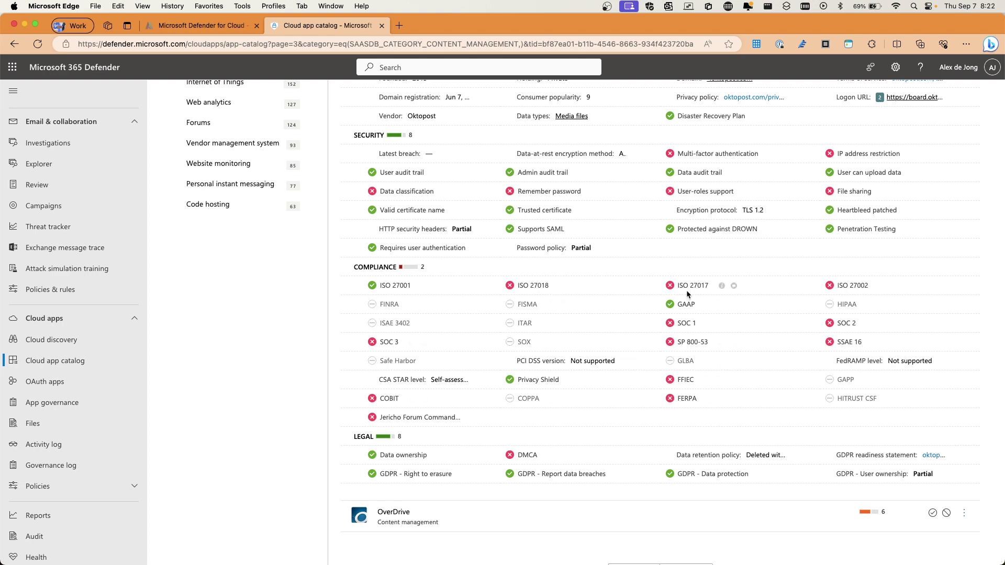
scroll(665, 314, "down", 2)
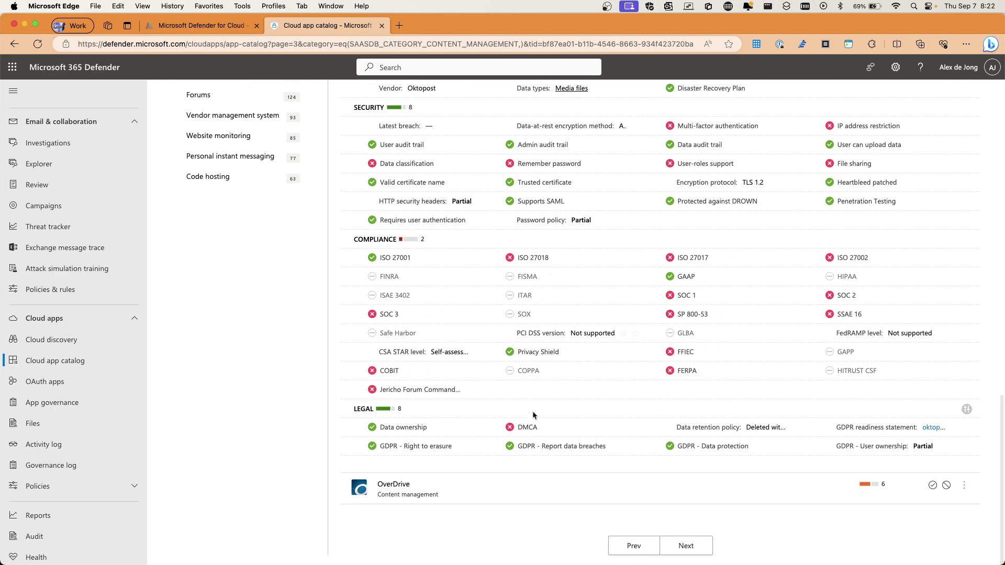
scroll(607, 434, "up", 5)
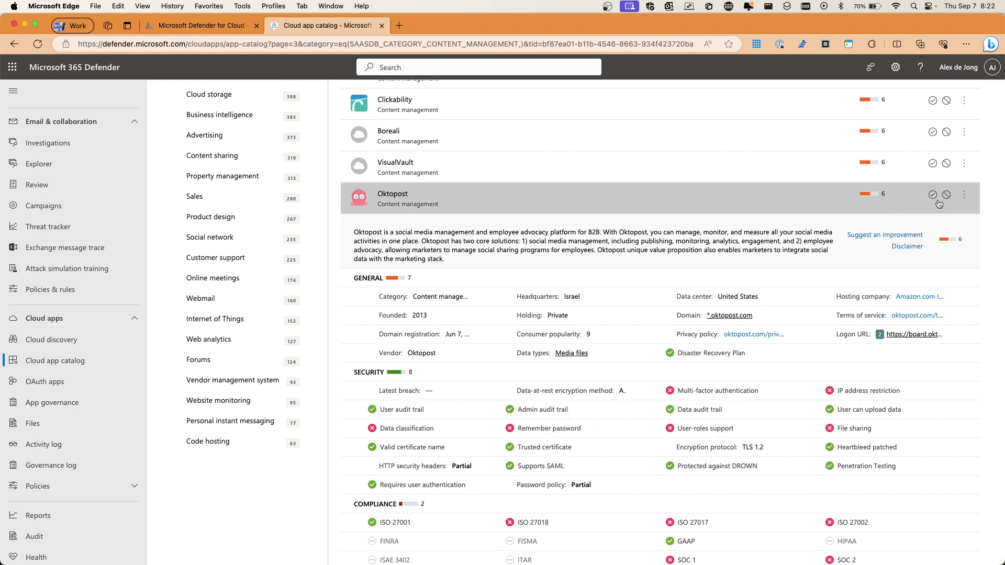
scroll(940, 200, "up", 5)
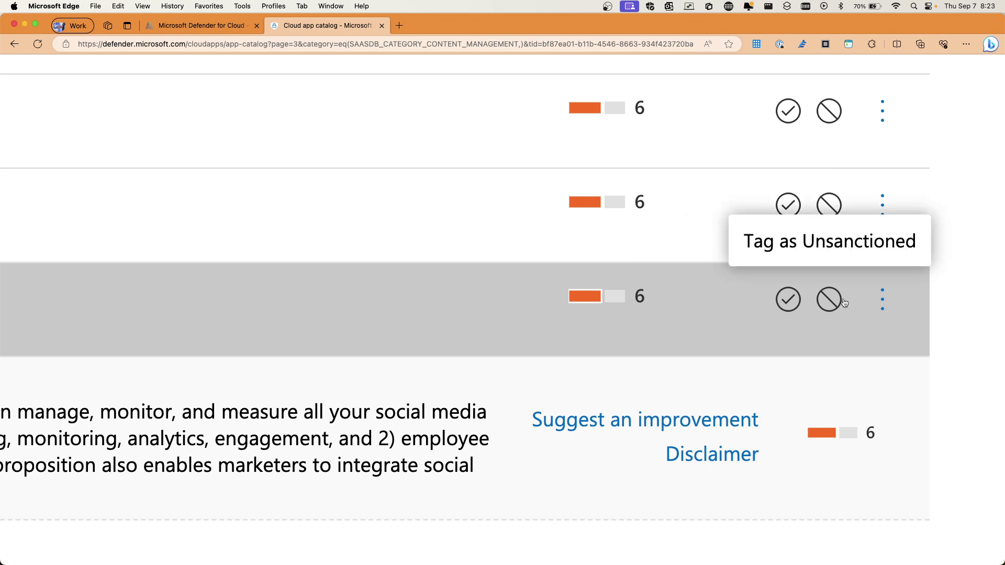
- Tag Oktopost as Unsanctioned, confirm with Save, and return to the top of the catalog
left_click(828, 300)
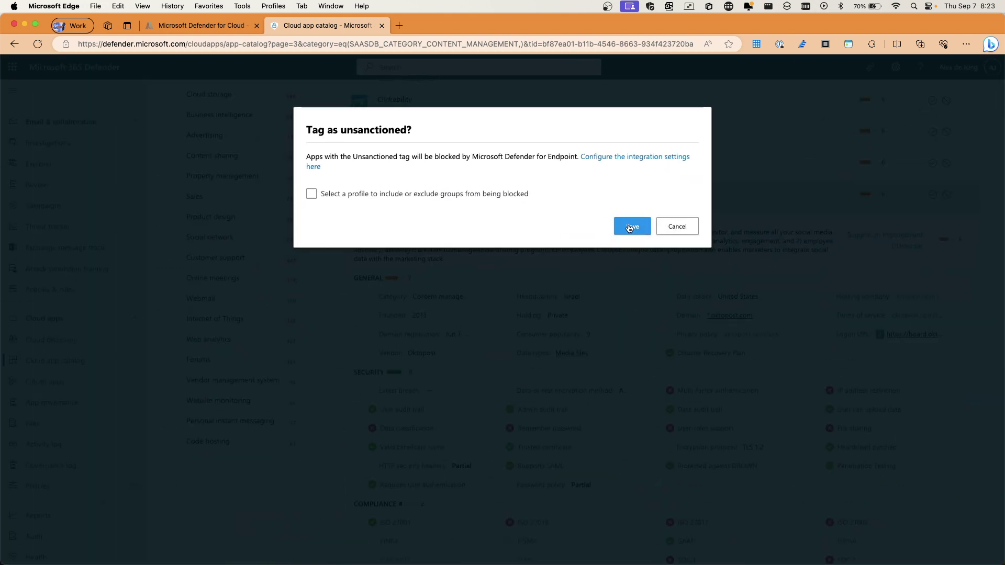
left_click(631, 226)
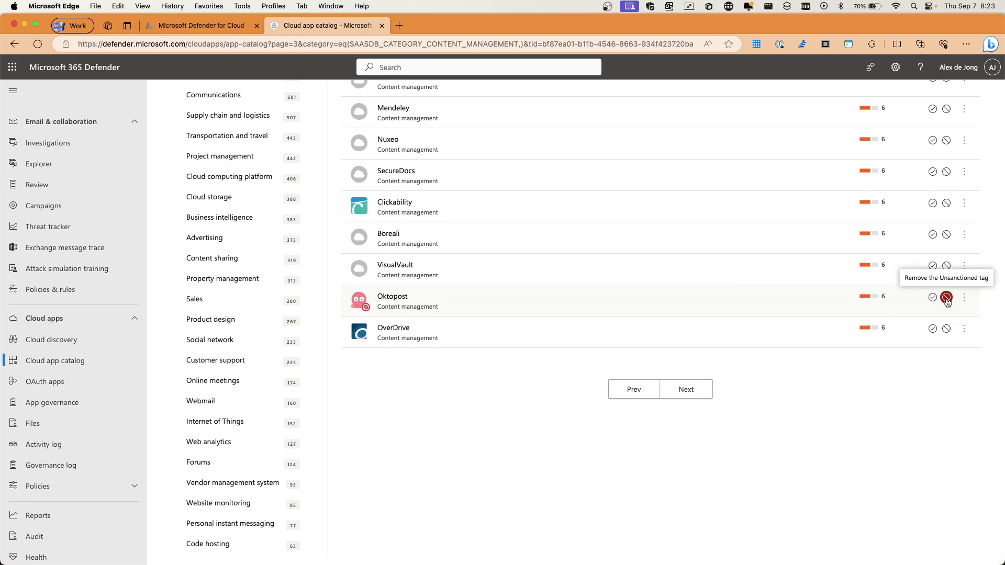
scroll(785, 302, "up", 5)
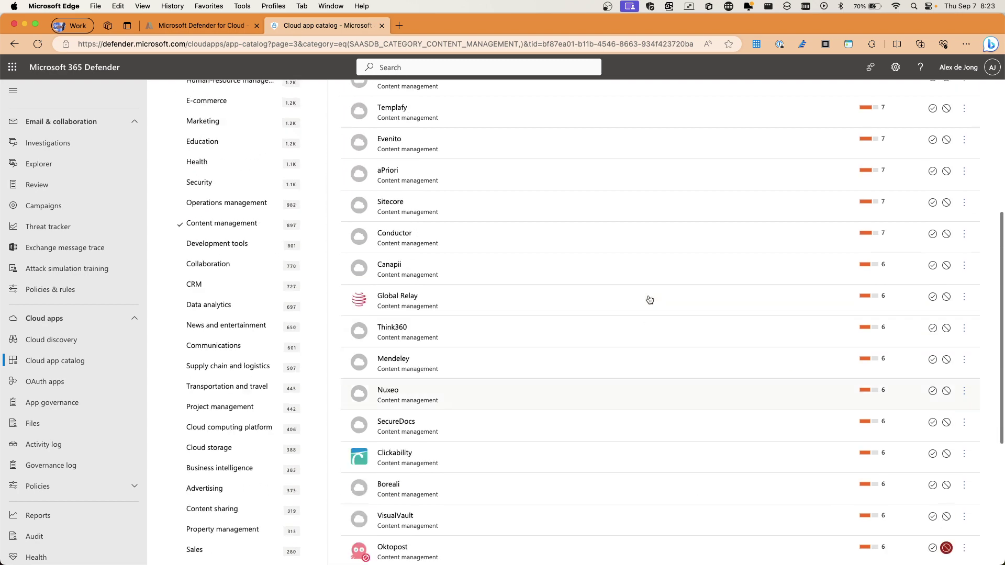
scroll(649, 299, "up", 5)
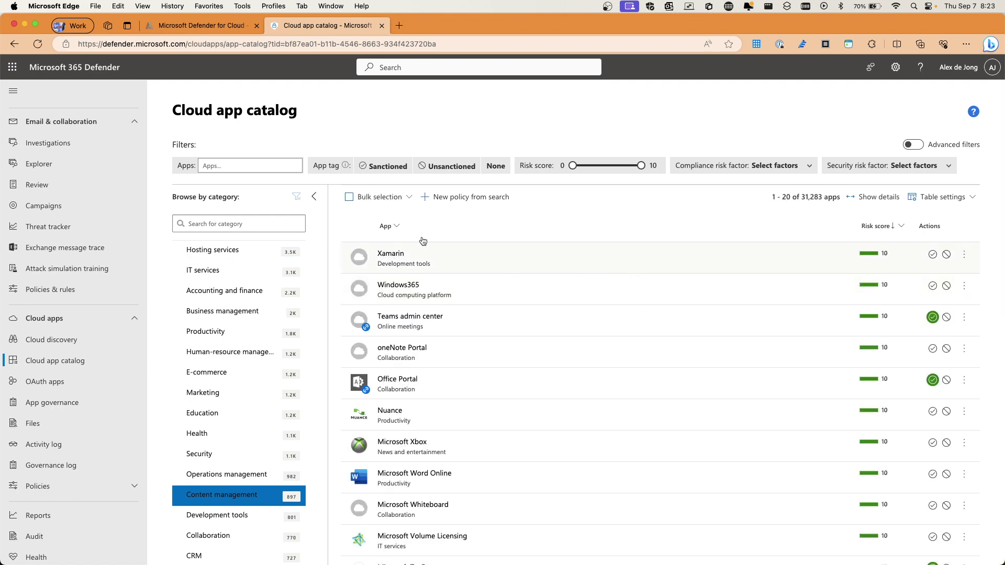
- Filter the catalog by name to WeTransfer to check it is unsanctioned, then clear the filter
left_click(236, 166)
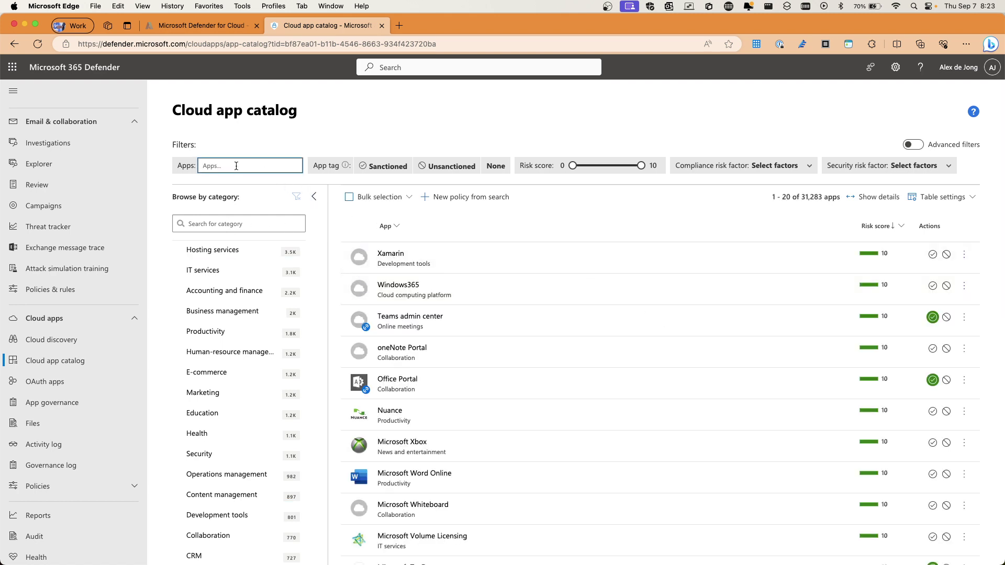
type("wetransfer")
key("Return")
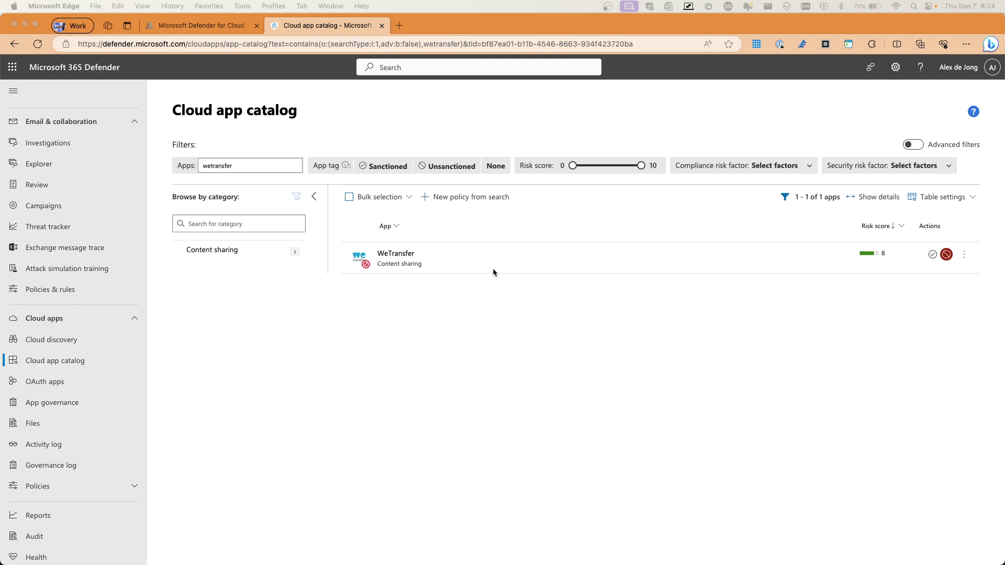
left_click(258, 166)
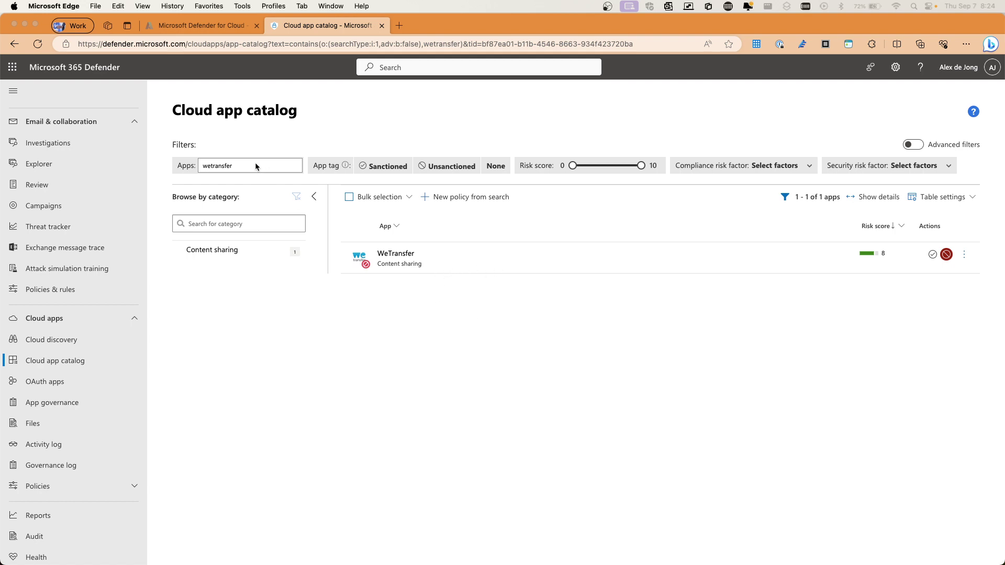
key("BackSpace")
key("BackSpace")
key("BackSpace")
key("BackSpace")
key("BackSpace")
key("BackSpace")
key("BackSpace")
key("BackSpace")
key("BackSpace")
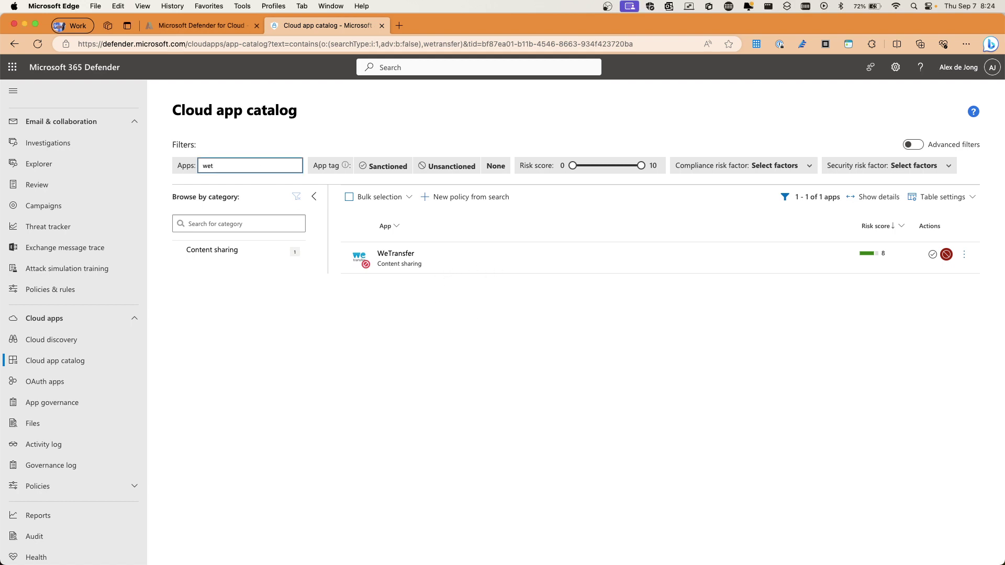
- Pick the Hosting services category, limit risk score to 0–2, and review the matching apps
left_click(229, 262)
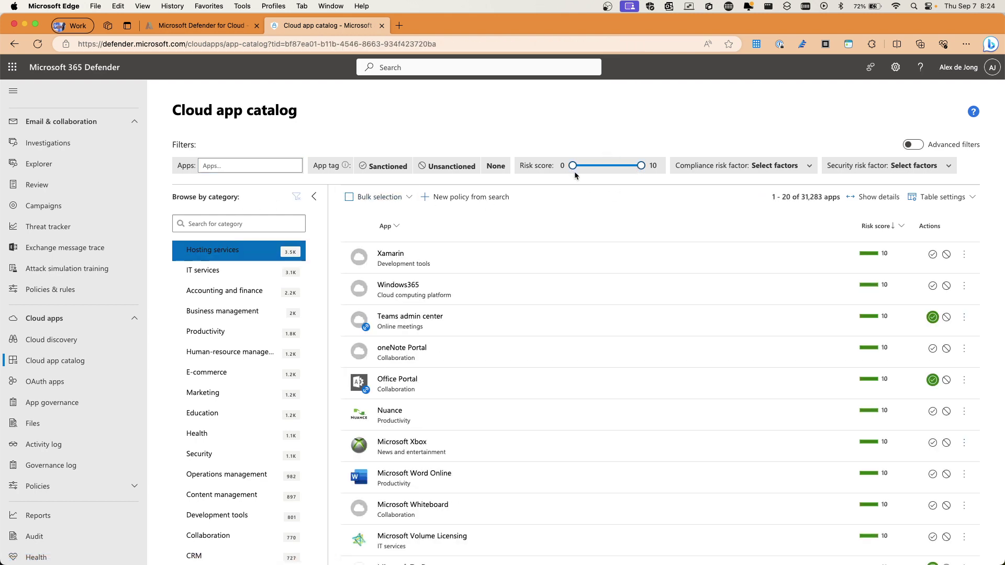
left_click_drag(642, 170, 588, 169)
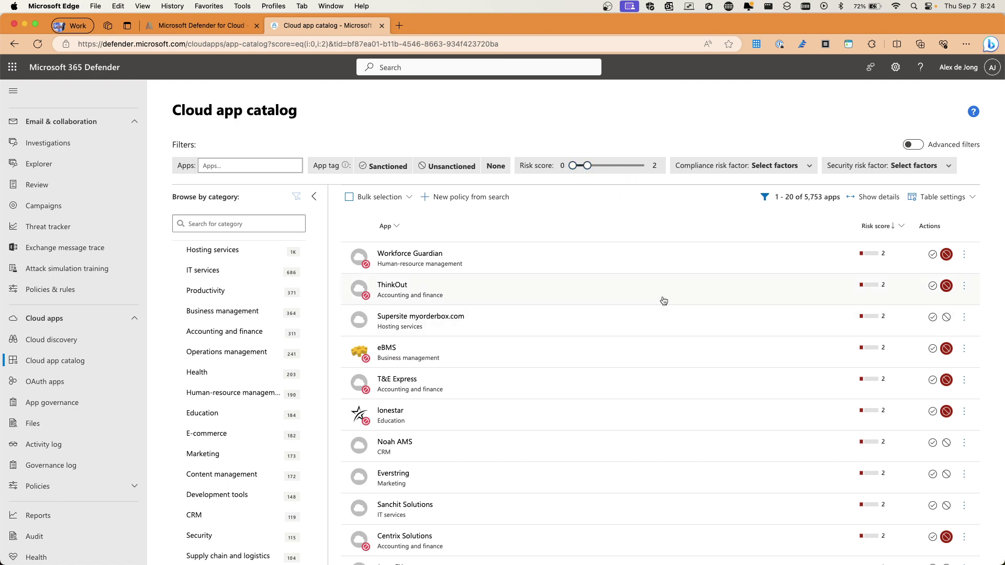
scroll(672, 374, "down", 1)
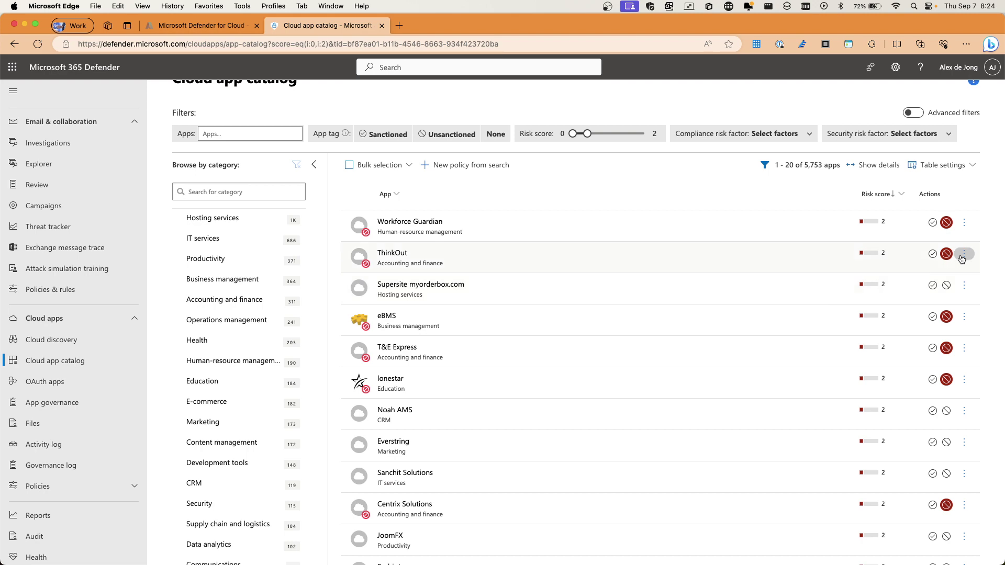
scroll(948, 396, "down", 5)
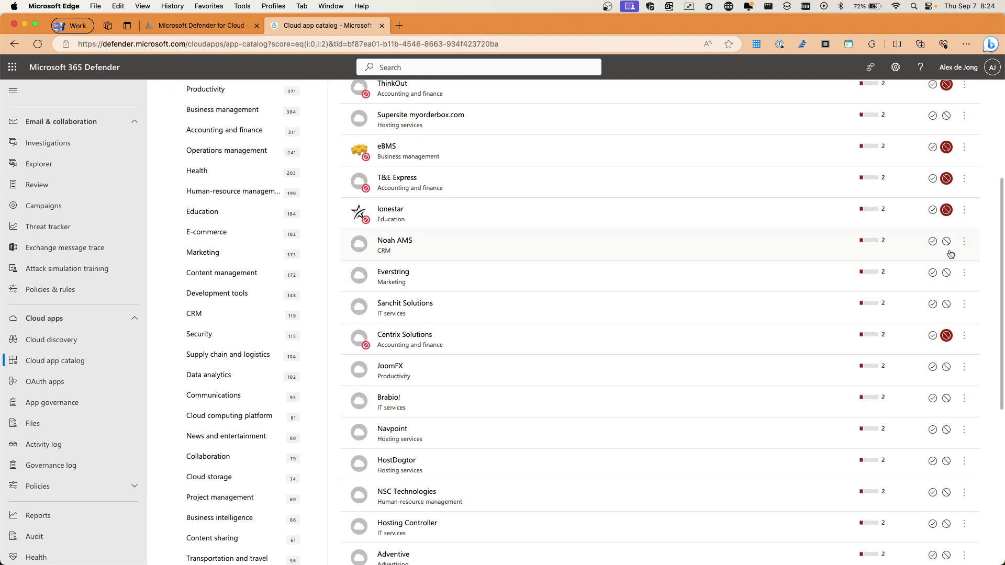
scroll(947, 356, "up", 3)
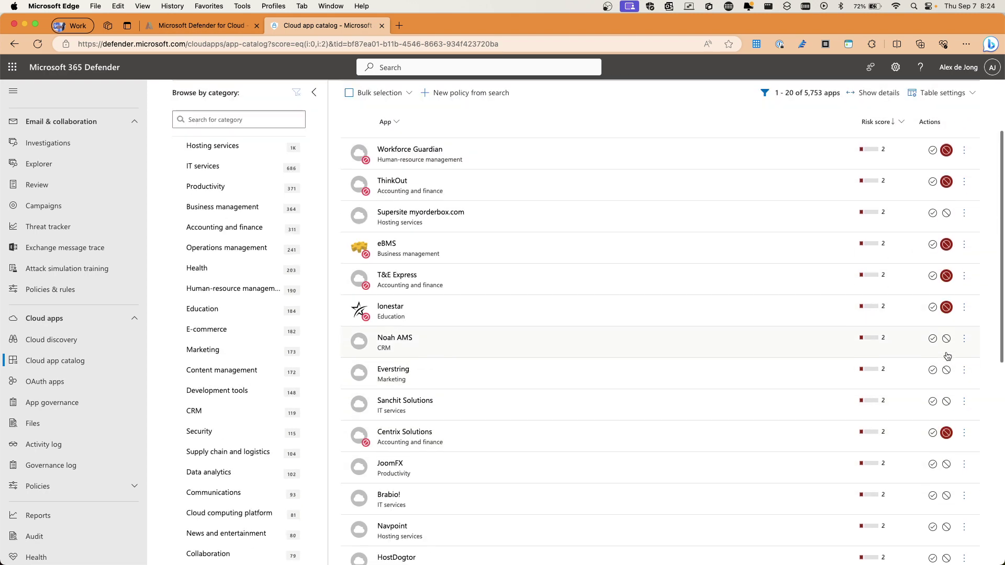
scroll(948, 356, "up", 3)
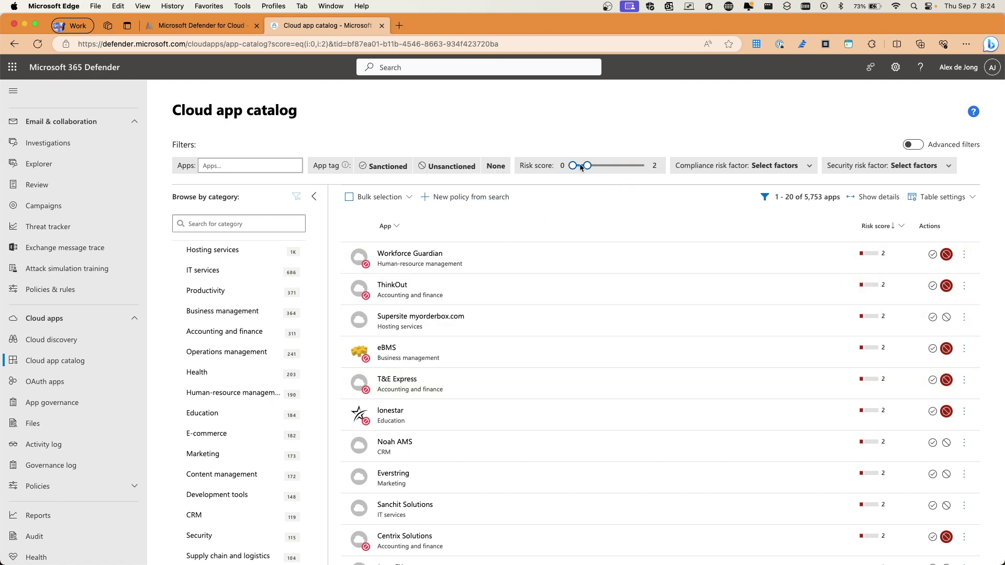
- Start a new policy from the search and tick 'Tag app as unsanctioned'
left_click(462, 197)
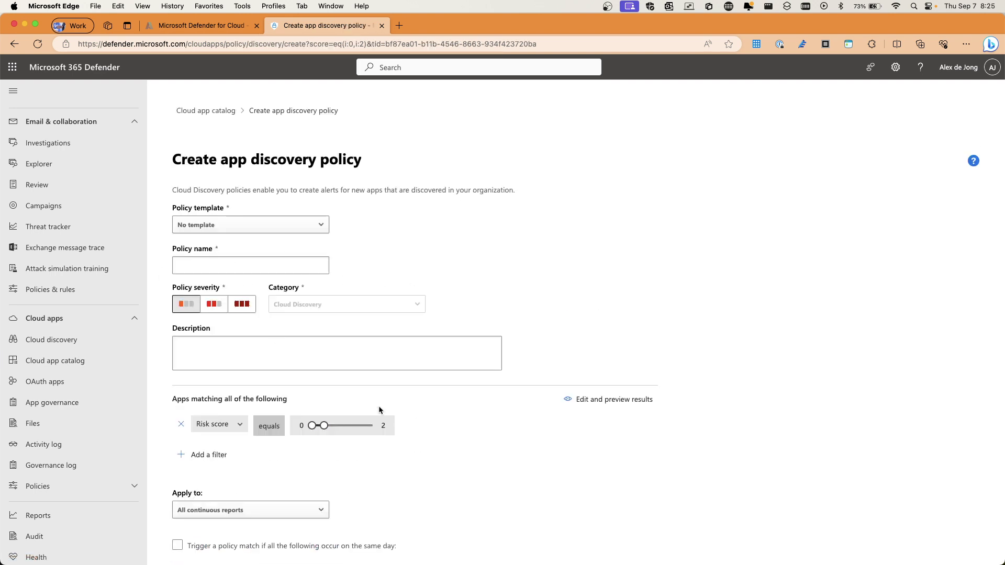
scroll(378, 407, "down", 5)
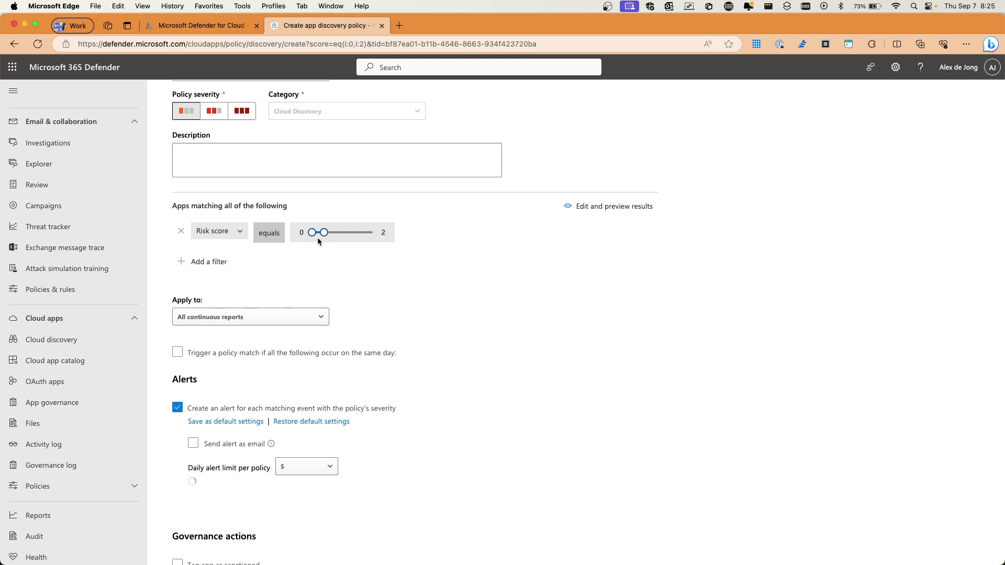
scroll(403, 278, "down", 1)
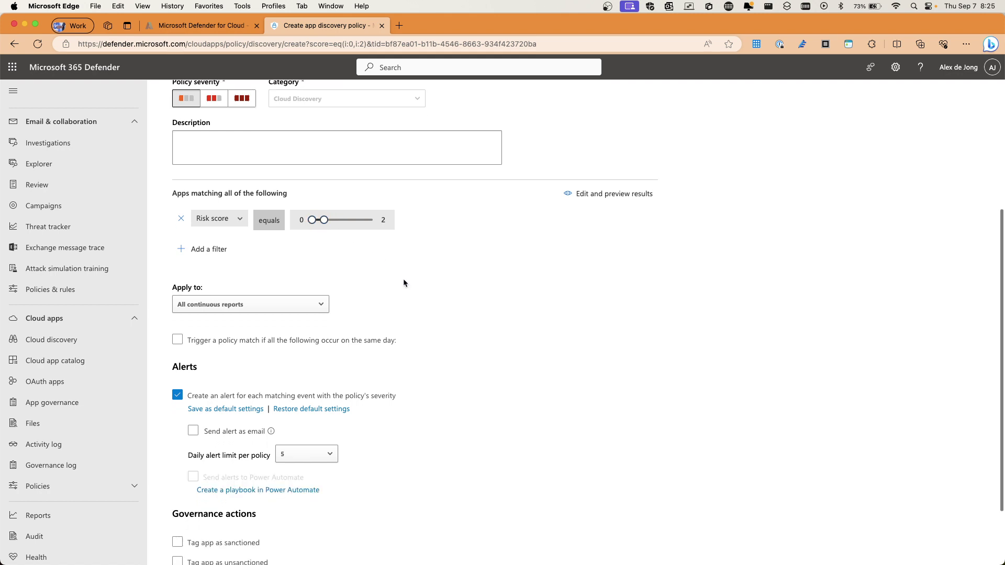
scroll(404, 280, "down", 3)
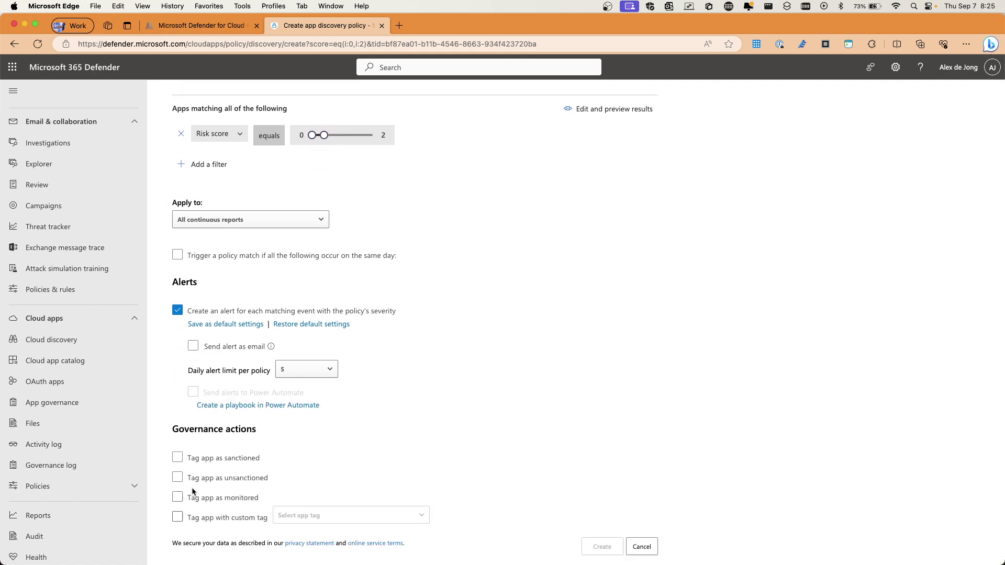
left_click(178, 478)
- Abandon the policy without creating it, return to the catalog, and switch to the Windows desktop
scroll(724, 324, "up", 10)
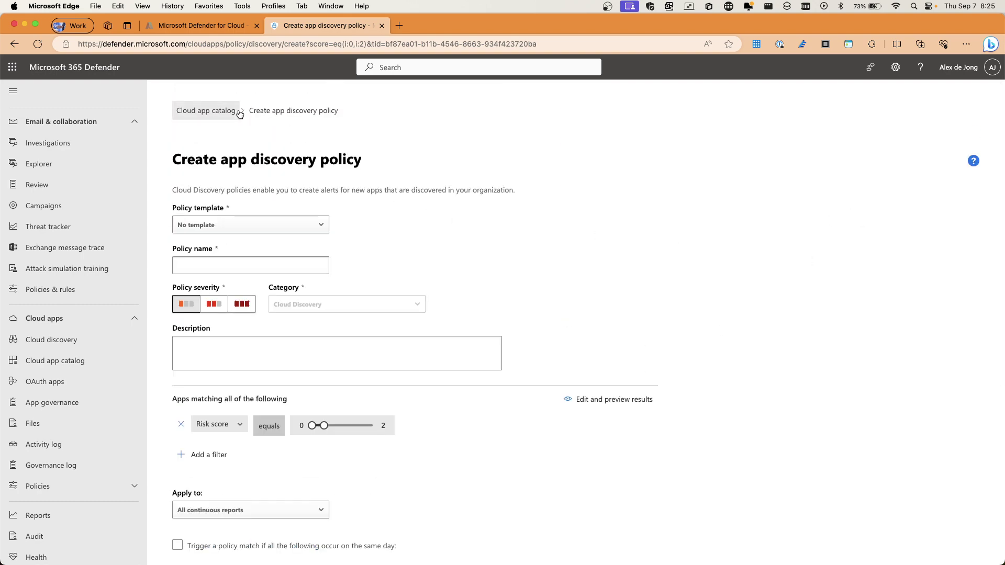
left_click(206, 110)
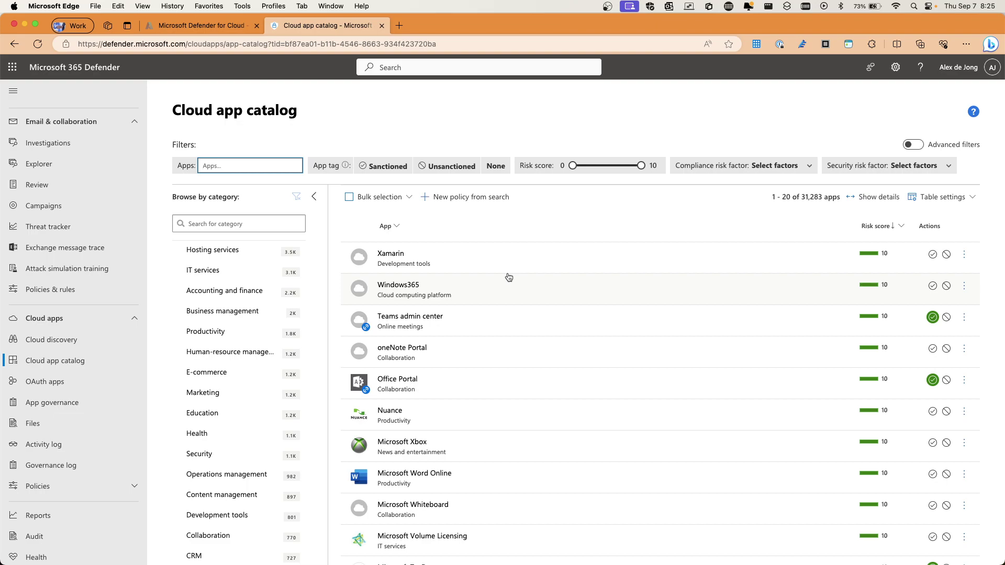
key("ctrl+Right")
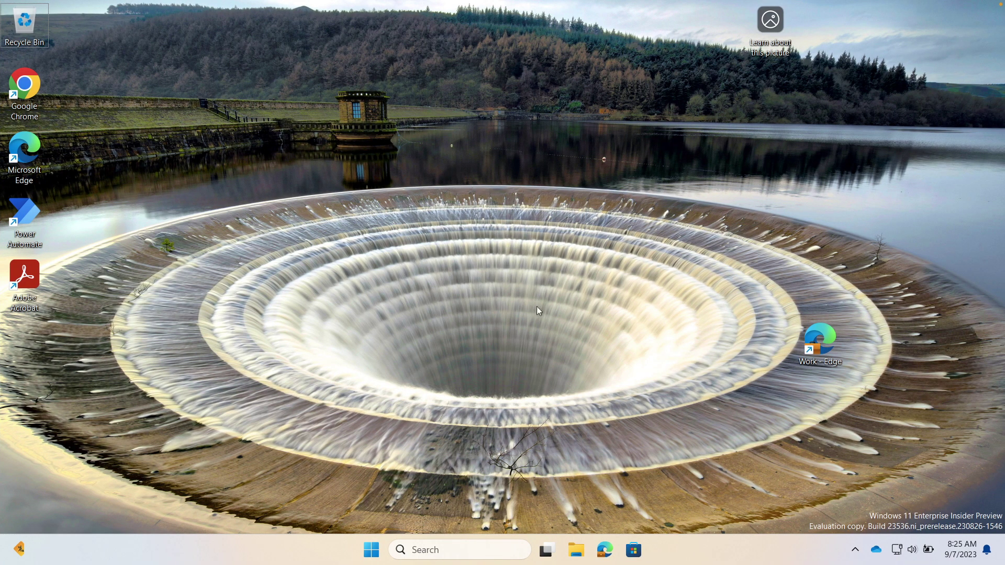
- Browse to wetransfer.com in Edge on Windows, dismiss the block notice, and close Edge
double_click(26, 152)
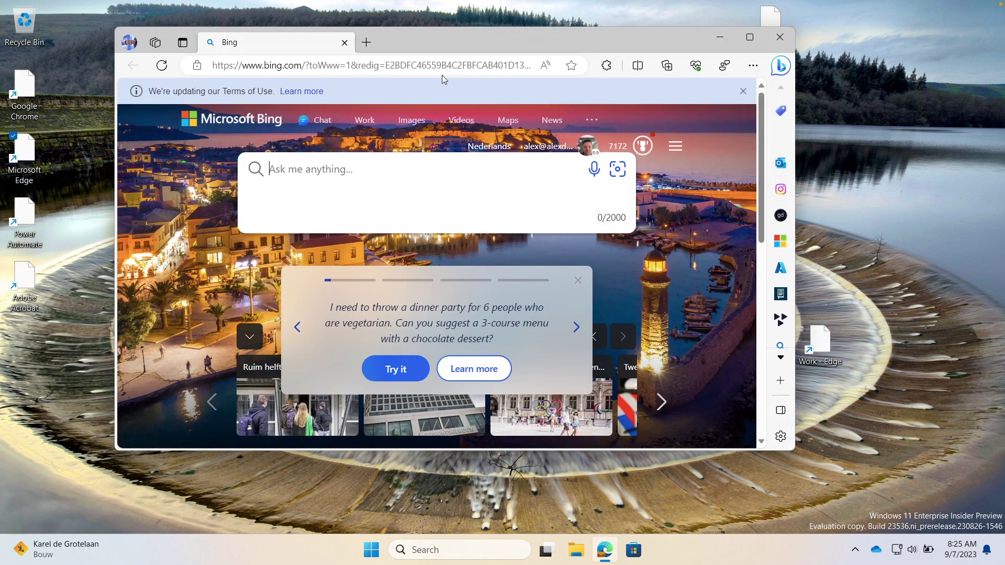
left_click(432, 67)
type("we")
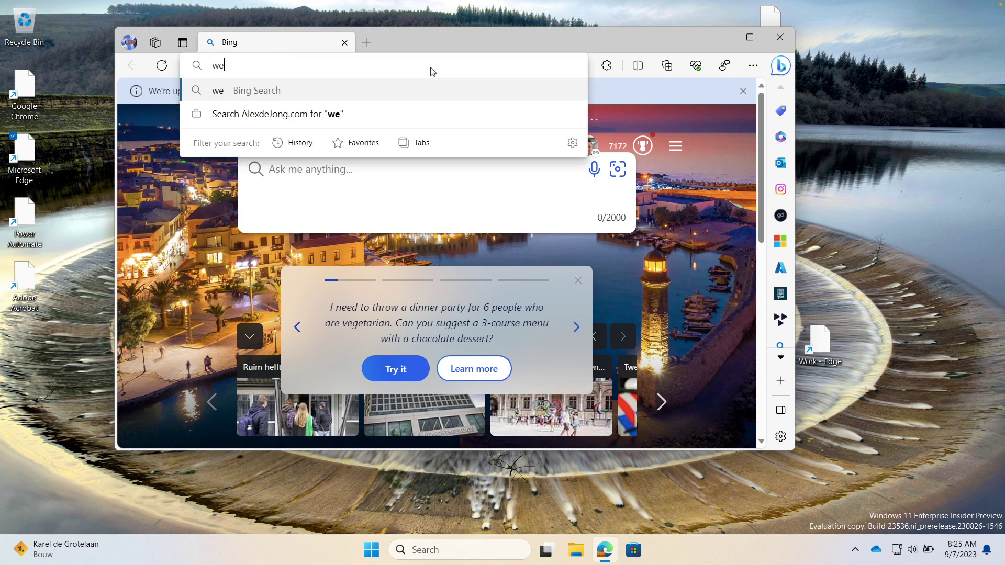
type("transfer.com")
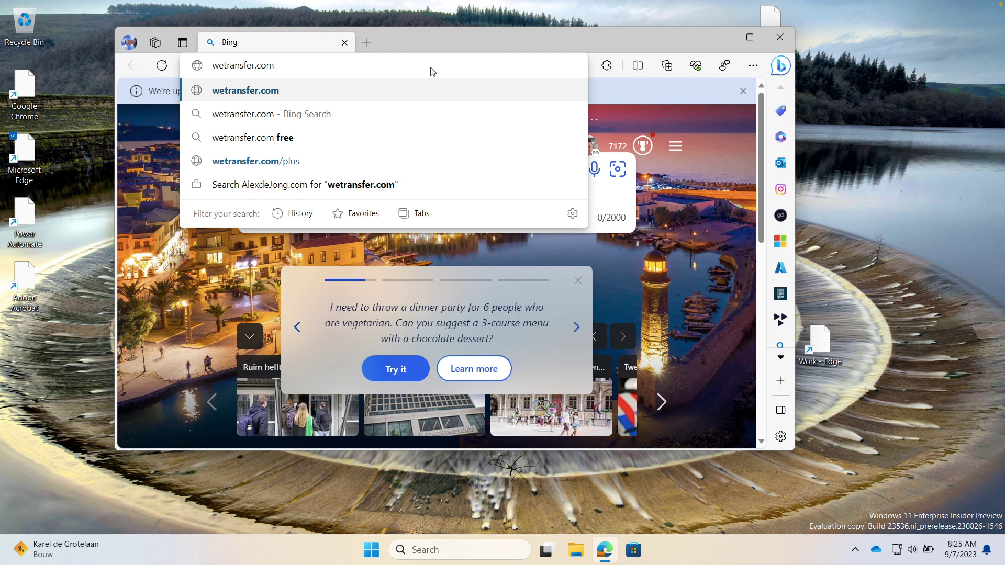
key("Return")
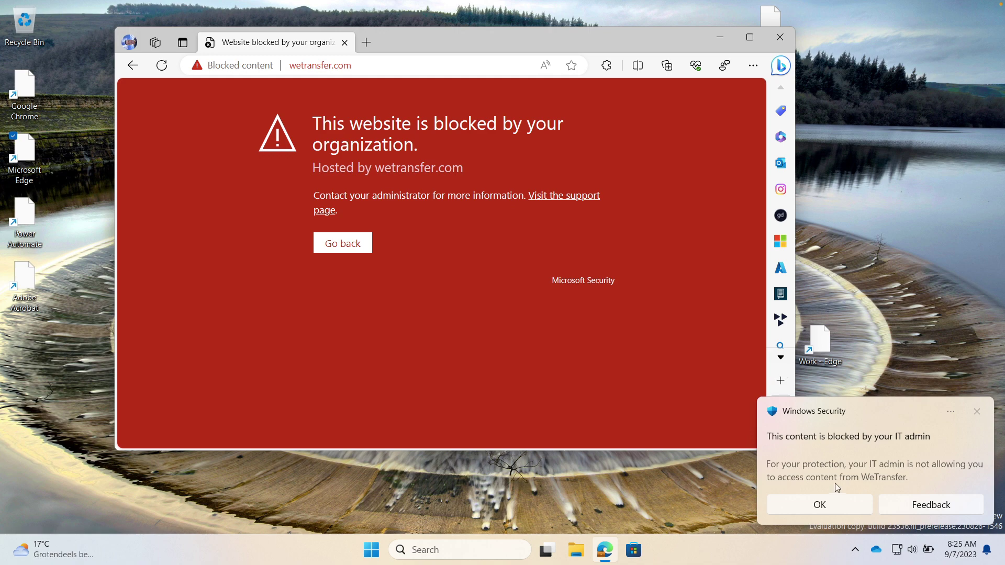
left_click(820, 504)
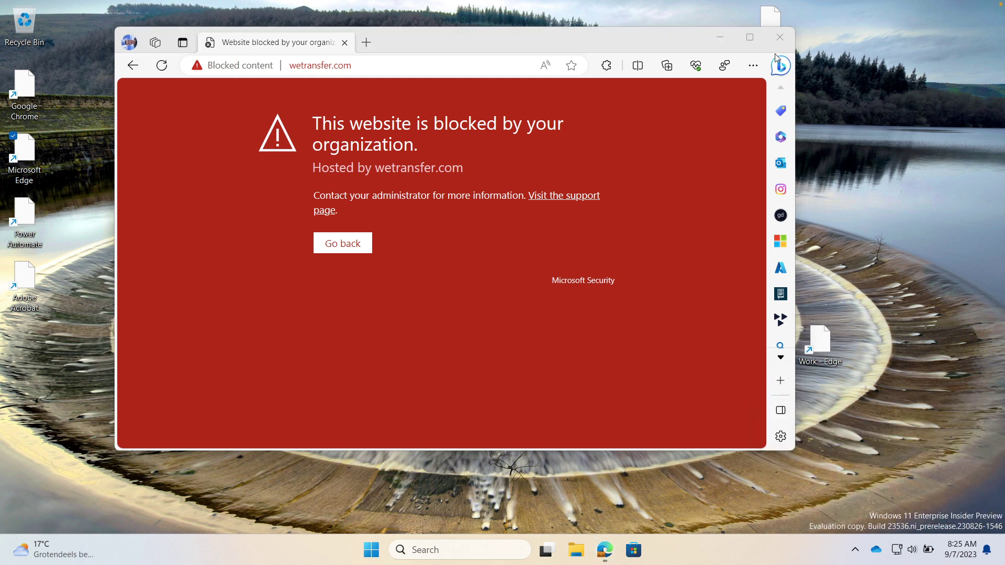
left_click(780, 36)
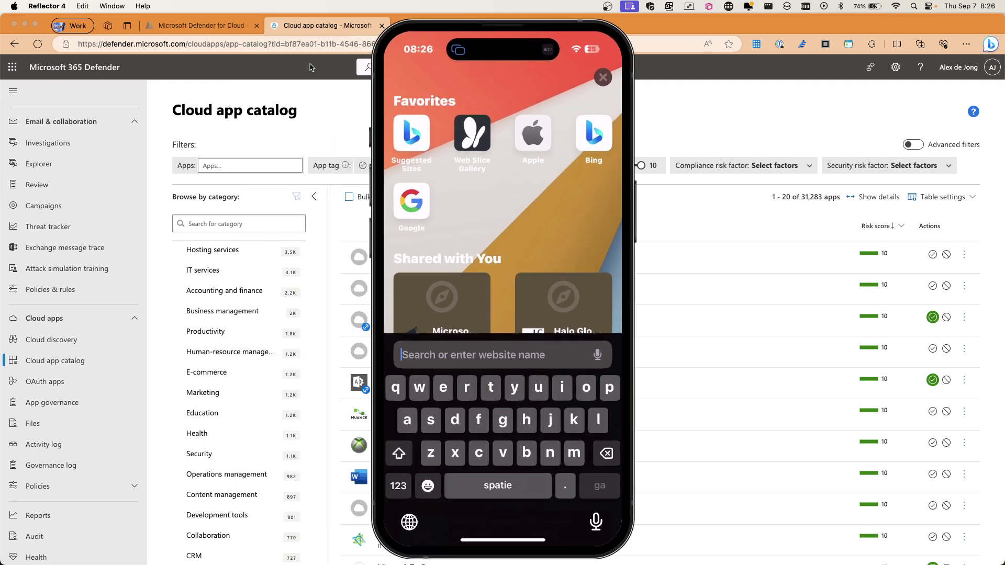
- Enter 'wetran' in the mirrored iPhone's browser address bar to bring up the WeTransfer suggestion
type("wett")
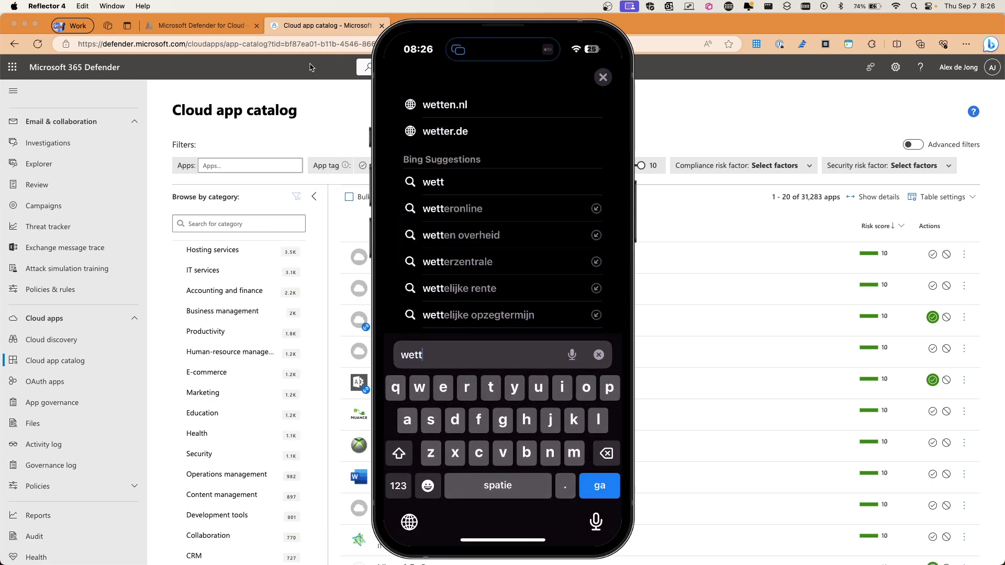
key("BackSpace")
type("ransfer — WeTransfer - Send")
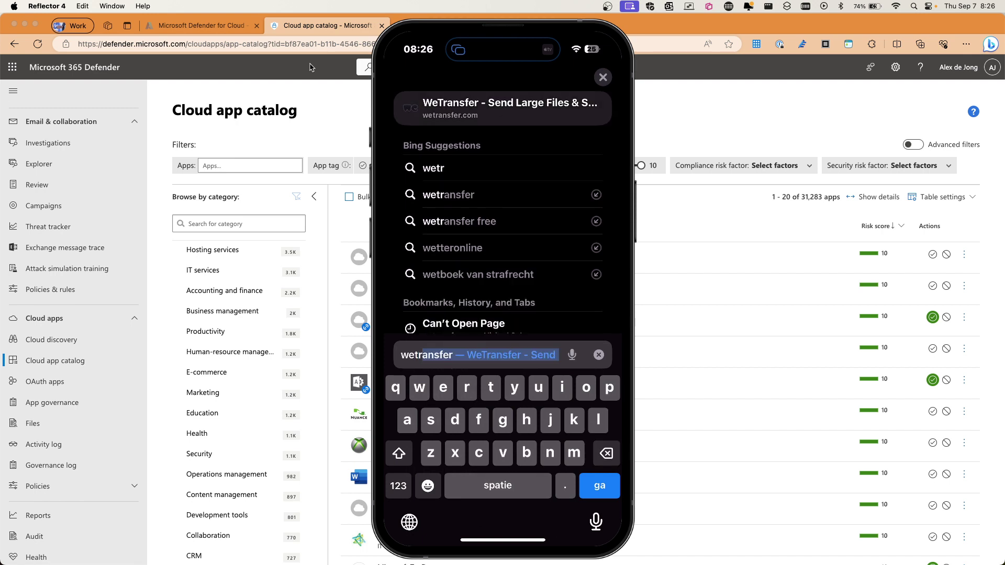